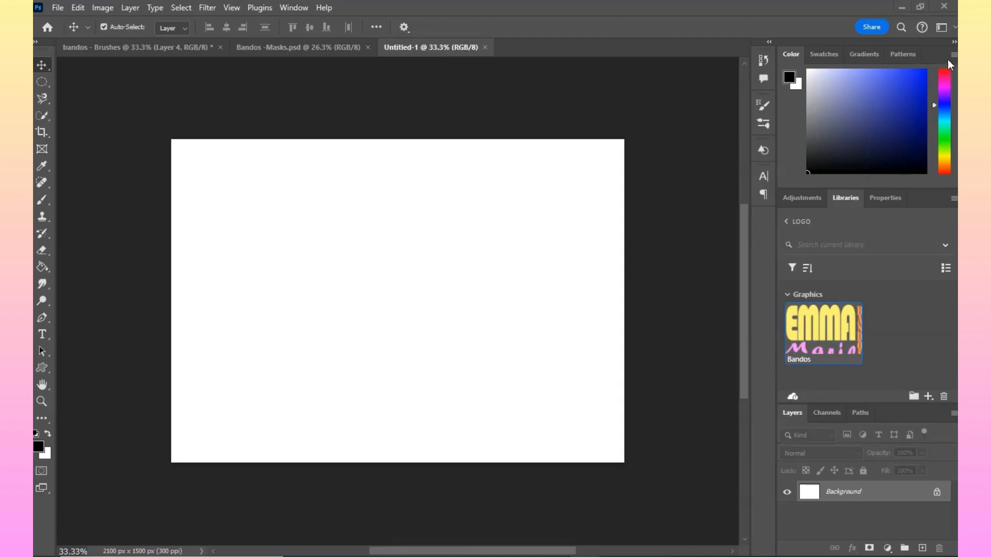
Switch to the Motion workspace and reset it to its default layout
click(945, 28)
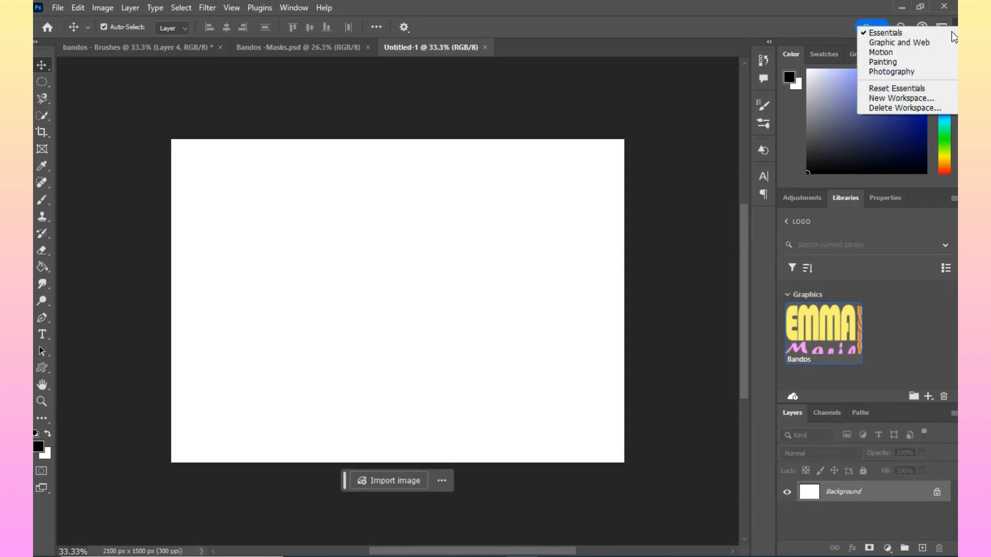
click(902, 52)
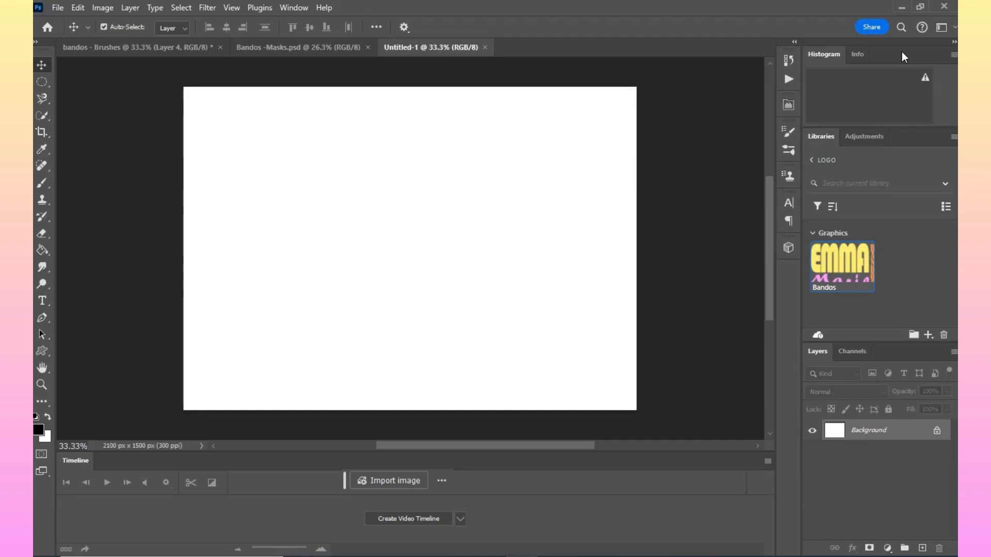
click(294, 8)
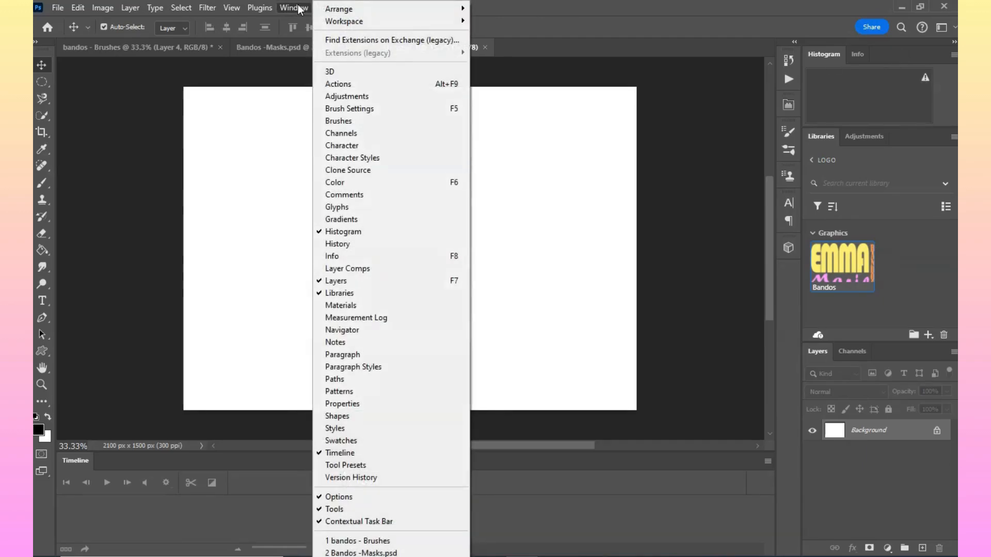
mouse_move(395, 25)
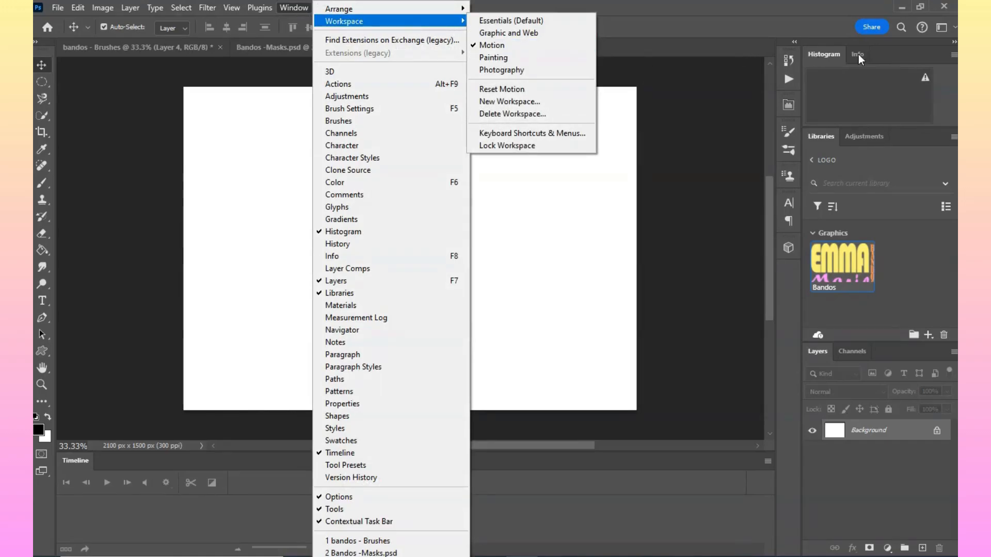
click(950, 27)
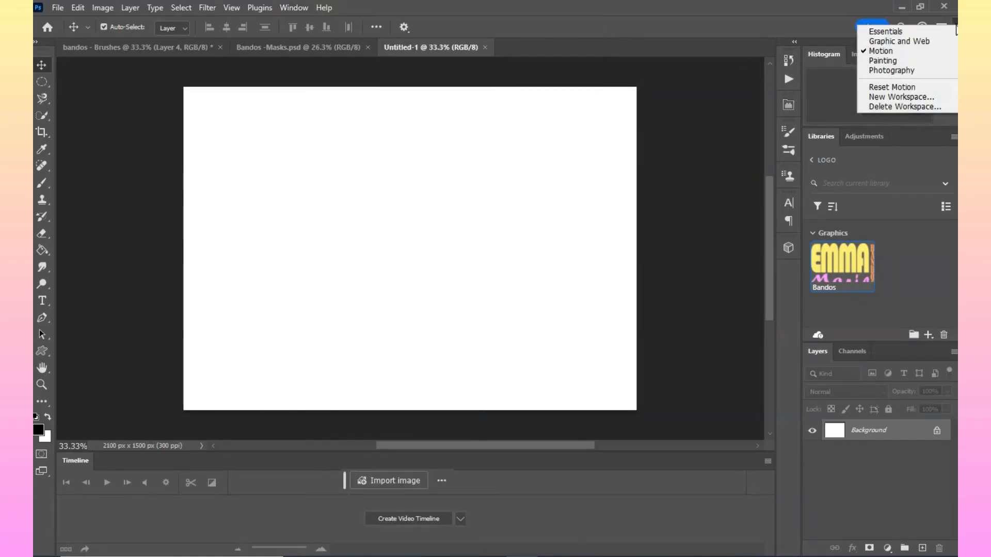
click(759, 21)
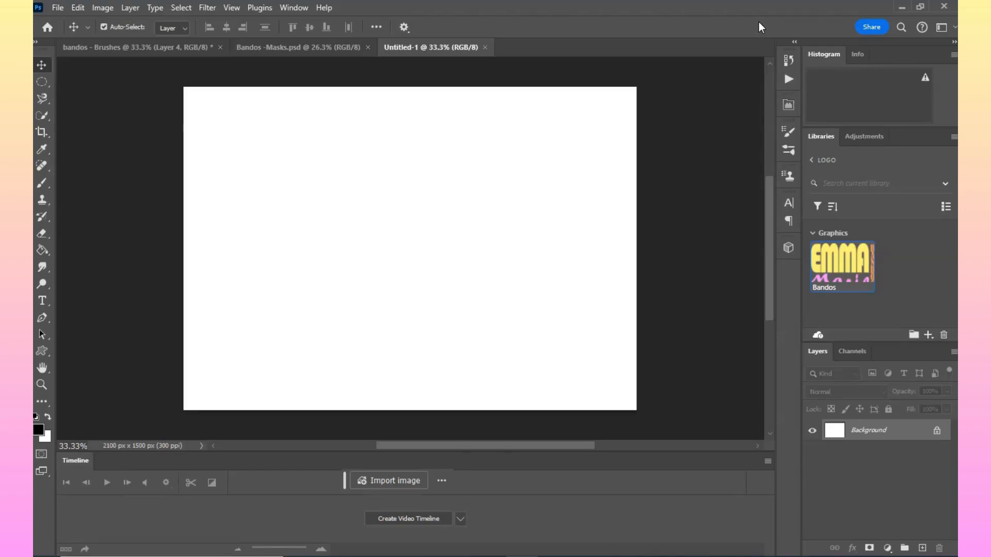
click(951, 27)
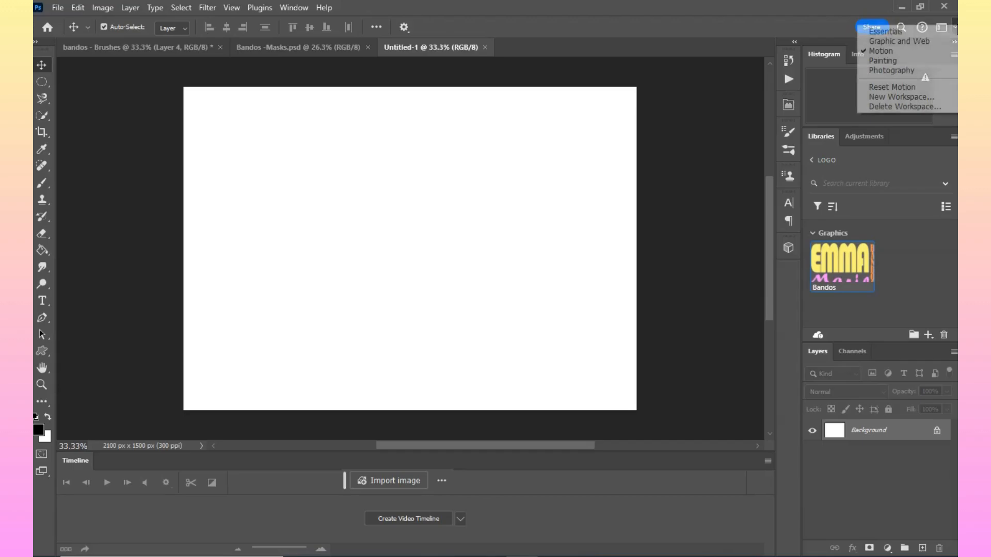
click(892, 87)
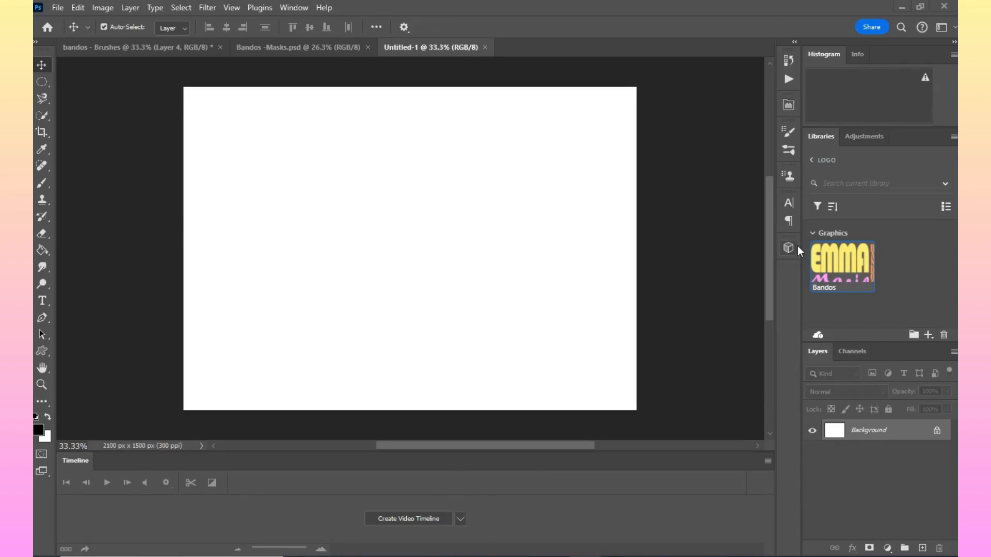
Display the document's properties and review its canvas, rulers and guides settings
click(294, 7)
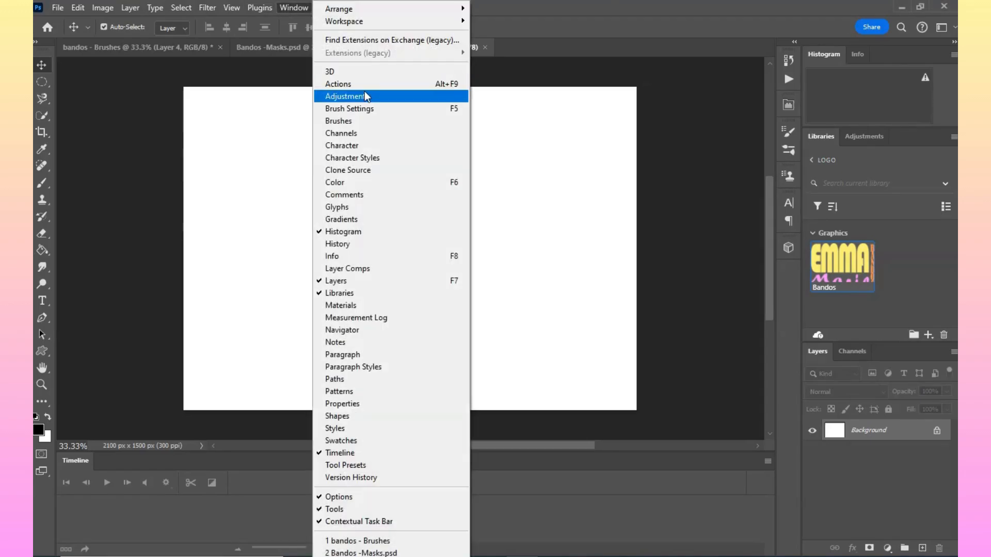
click(373, 405)
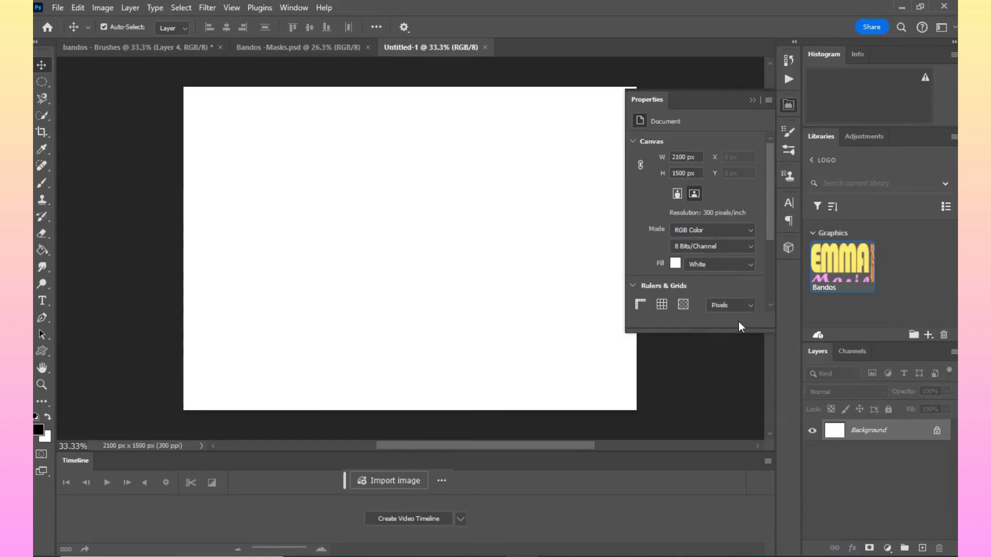
scroll(695, 268, down, 3)
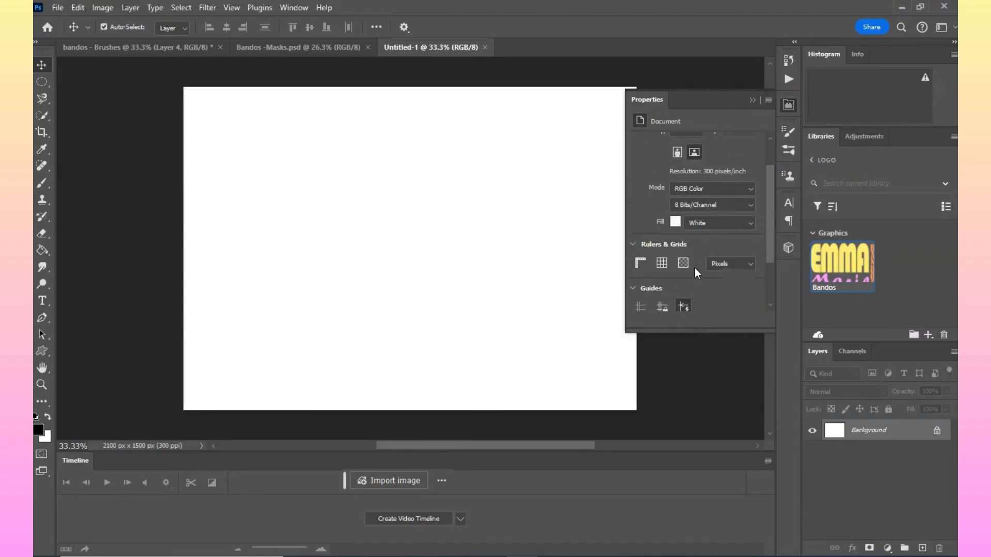
scroll(695, 268, up, 3)
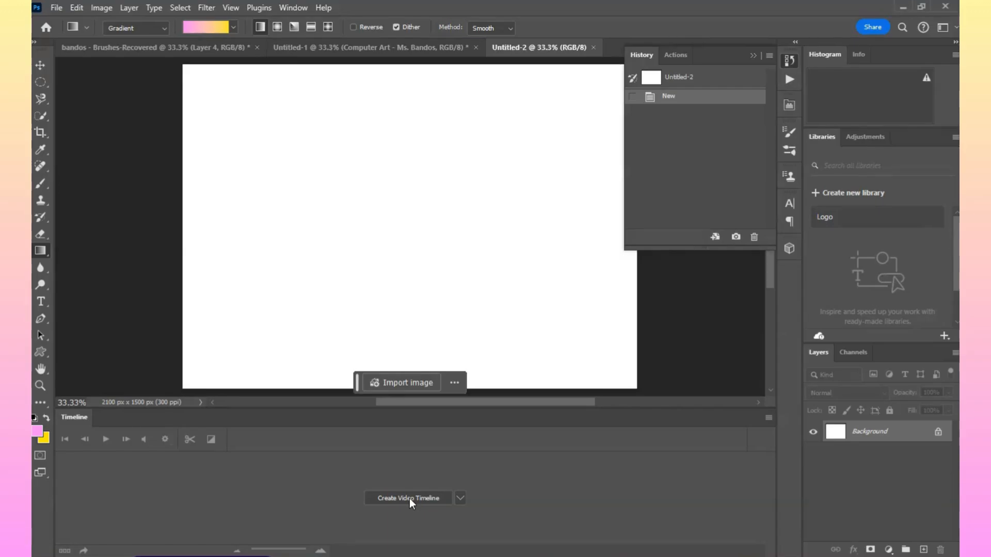
Create a video timeline and add the seven artwork images as clips to the Layer 0 track
click(425, 499)
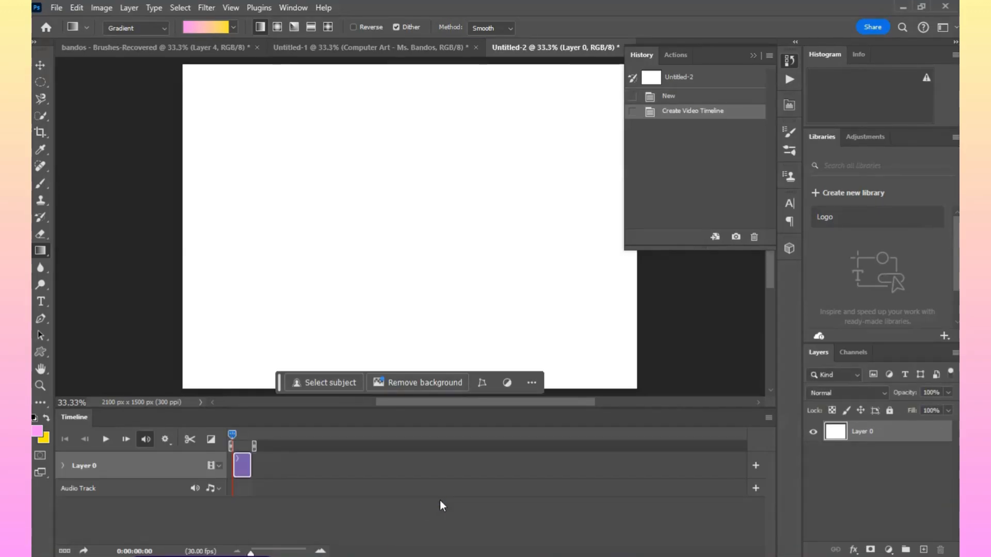
click(754, 465)
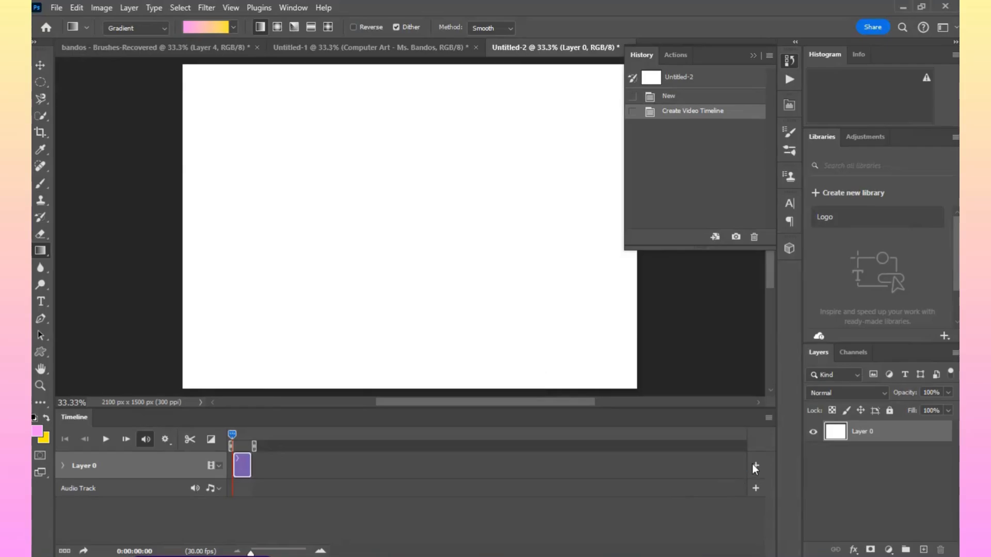
drag(384, 221, 148, 108)
drag(468, 225, 175, 100)
click(384, 291)
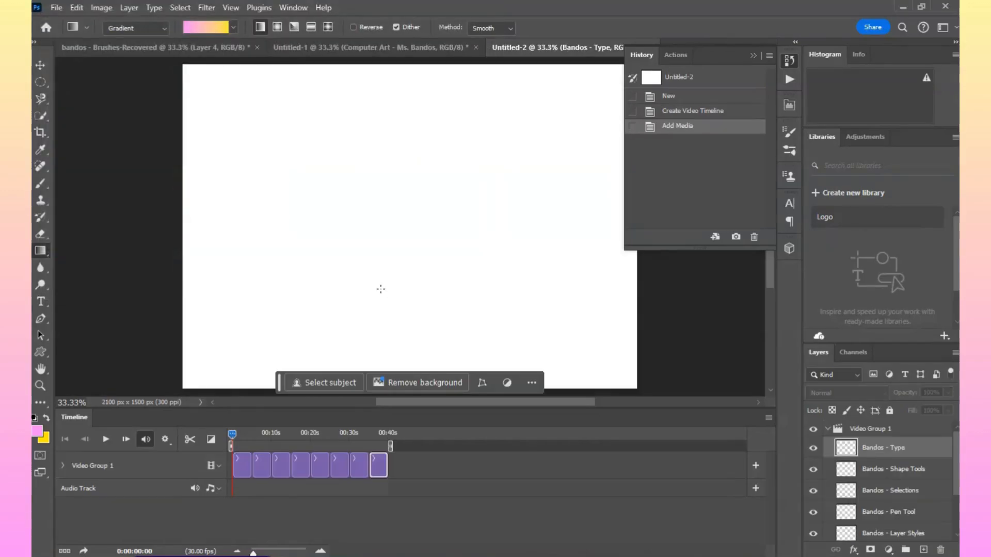
Look through the layers in Video Group 1, then add a new blank video layer and place it beneath the group
click(827, 430)
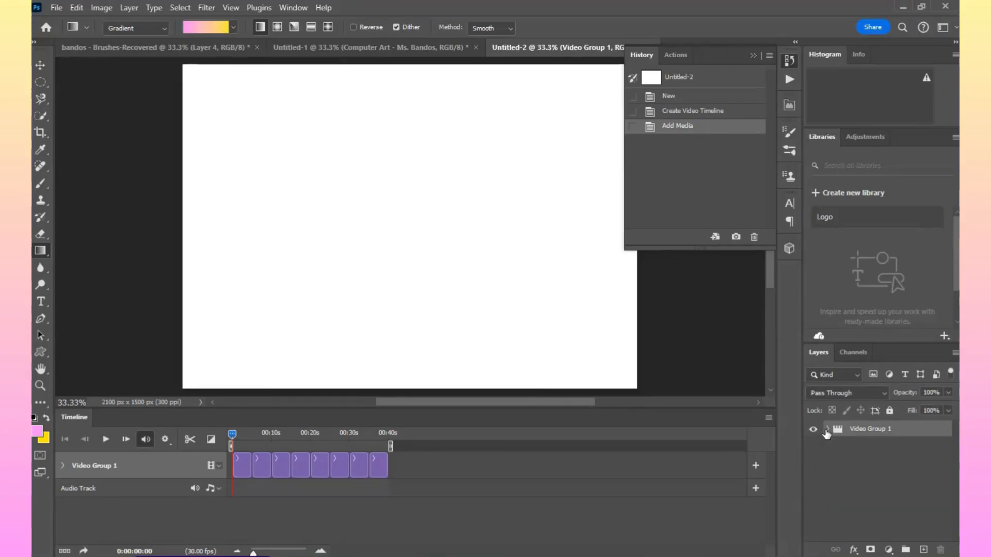
click(825, 432)
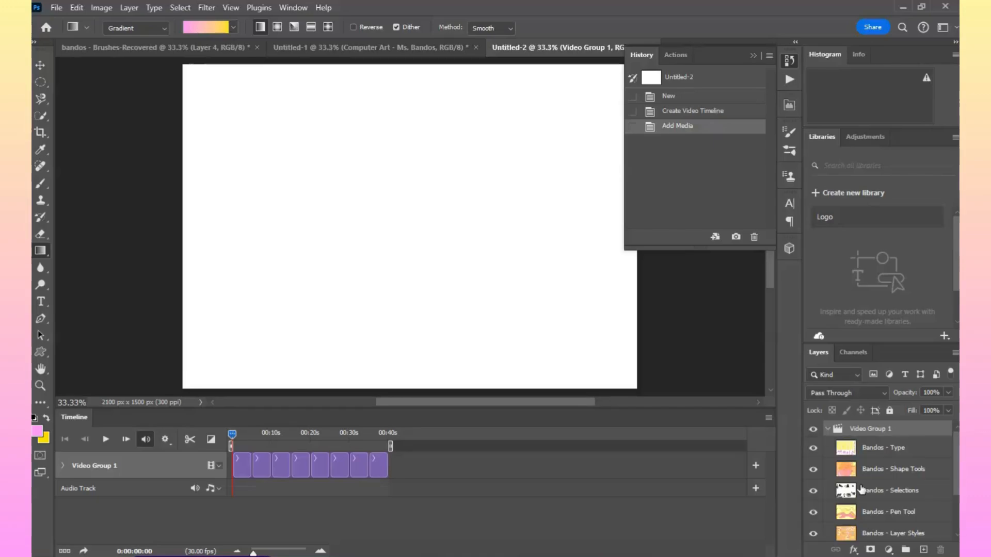
scroll(861, 490, down, 3)
scroll(863, 537, up, 3)
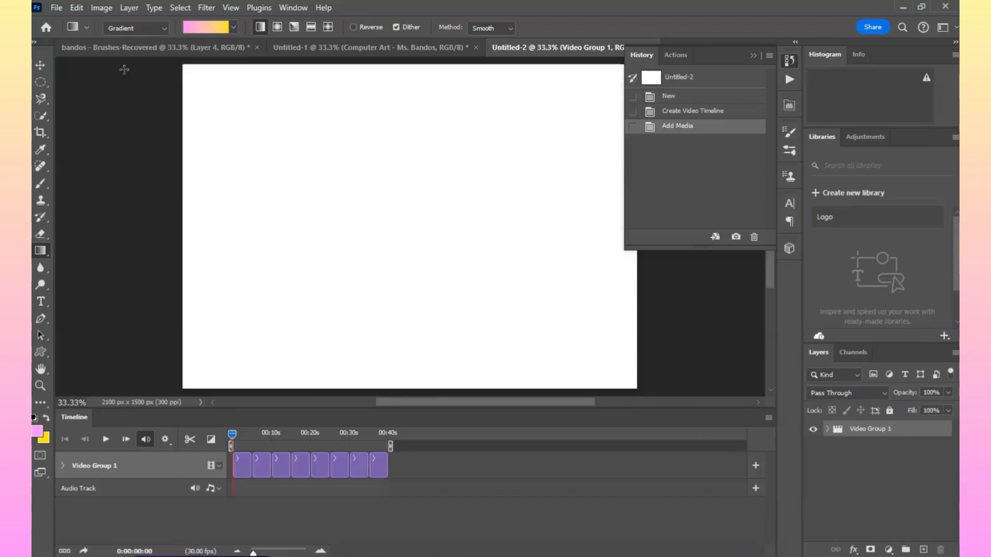
click(101, 8)
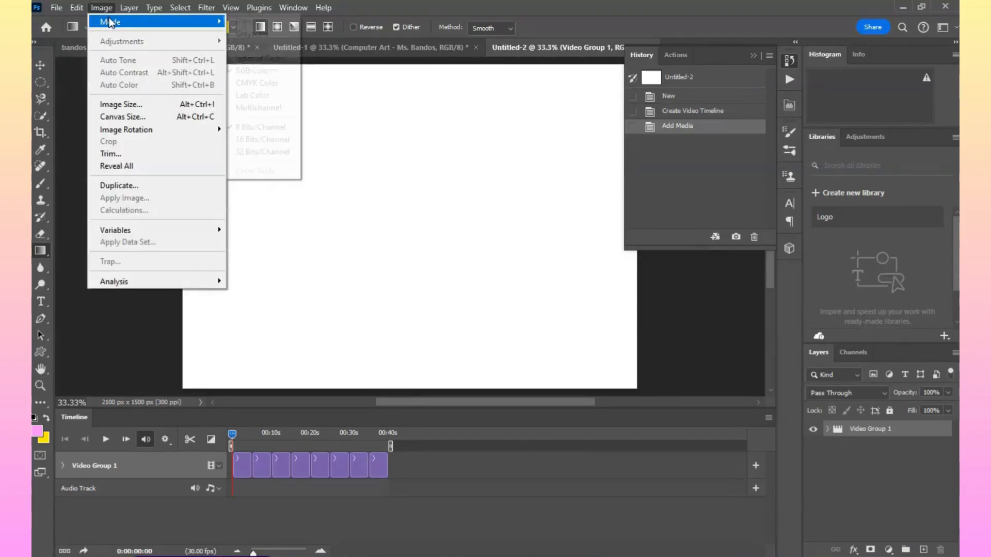
mouse_move(129, 10)
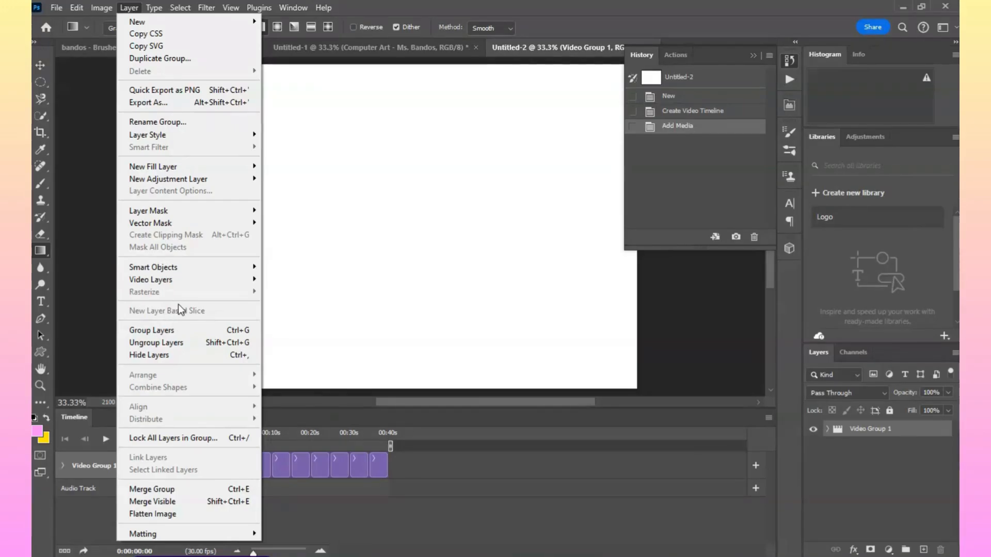
mouse_move(209, 281)
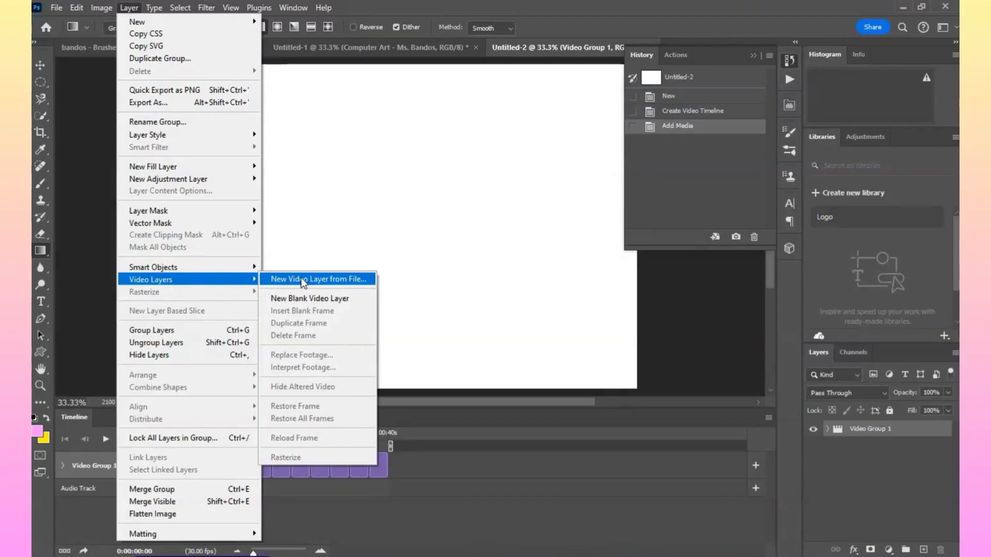
click(313, 304)
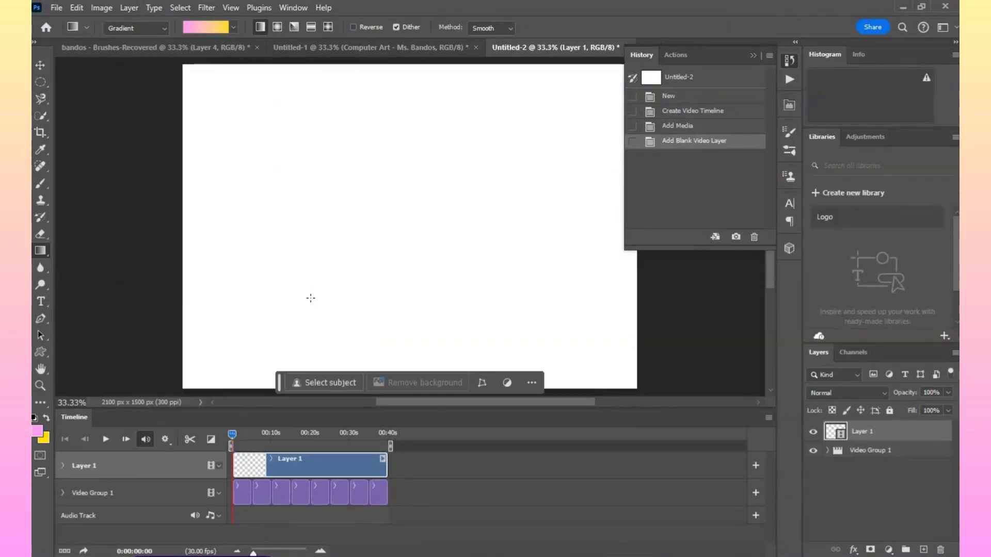
drag(870, 462, 860, 472)
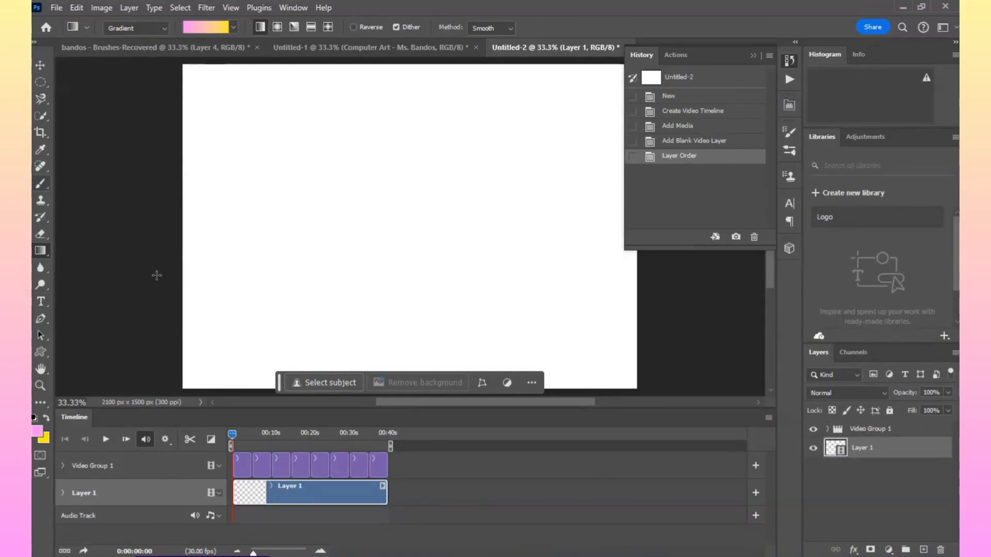
Draw a pink-to-yellow linear gradient fill upward from the canvas's lower edge to its upper edge, above the blank video layer
right_click(40, 253)
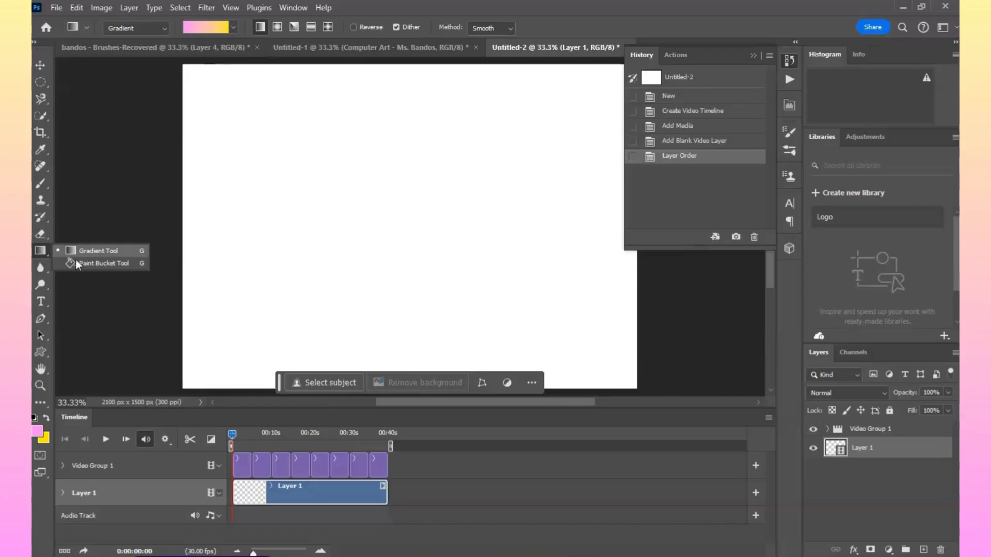
click(107, 252)
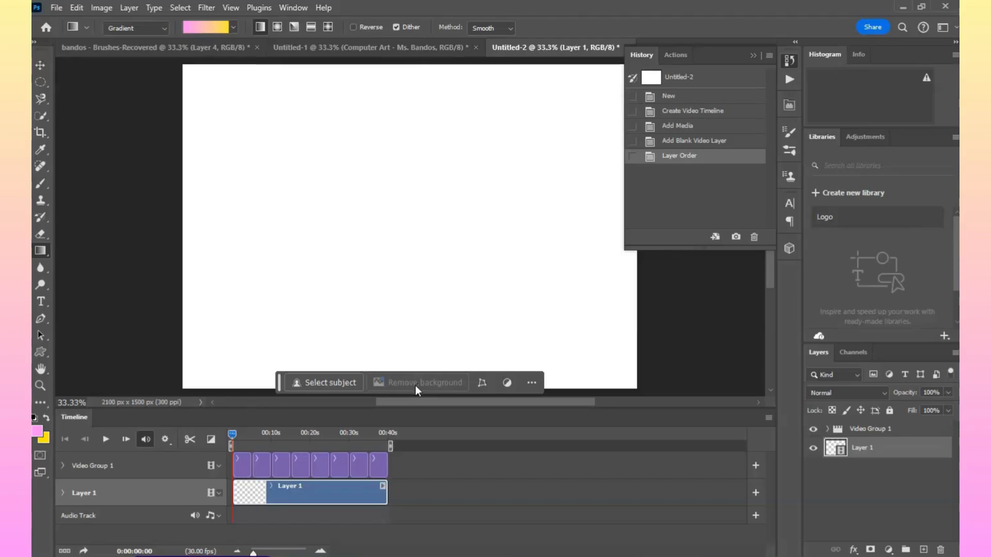
drag(280, 386, 699, 350)
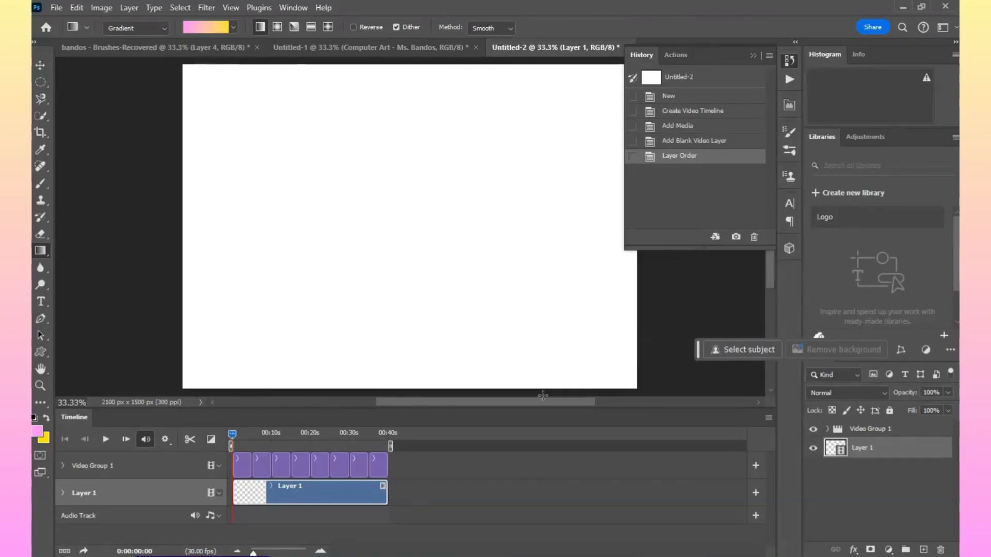
drag(421, 391, 420, 61)
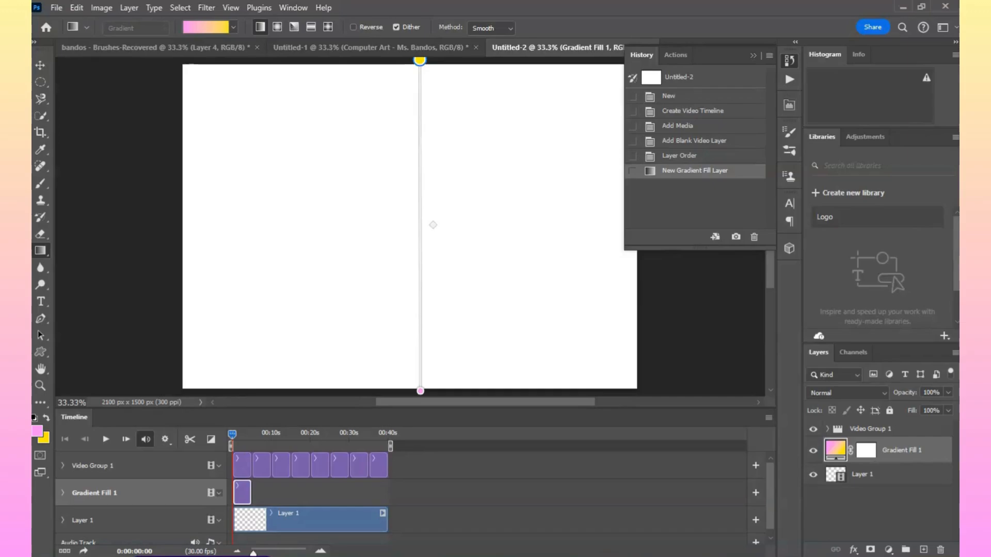
Hide the blank video layer, Layer 1, and toggle the visibility of Video Group 1 off and back on
click(816, 477)
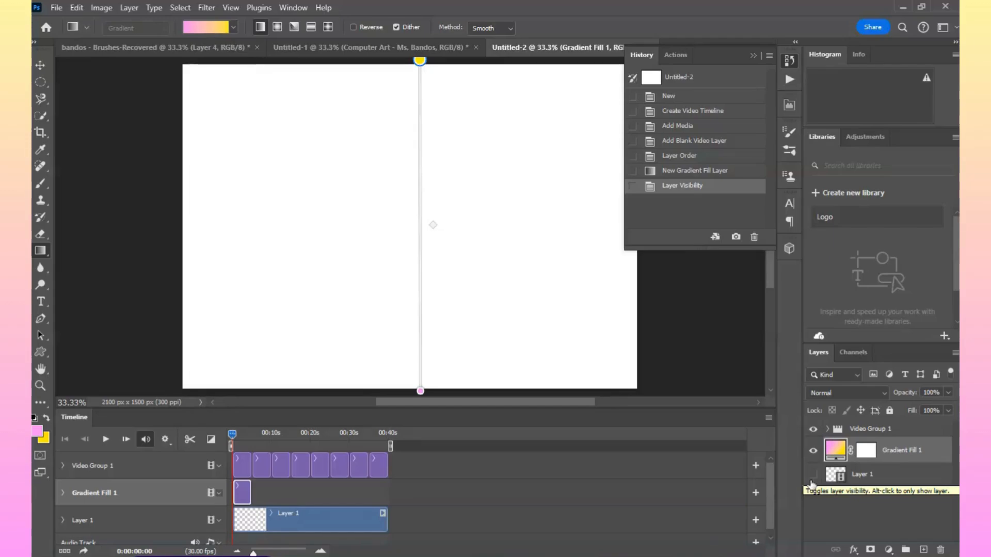
click(813, 430)
click(813, 430)
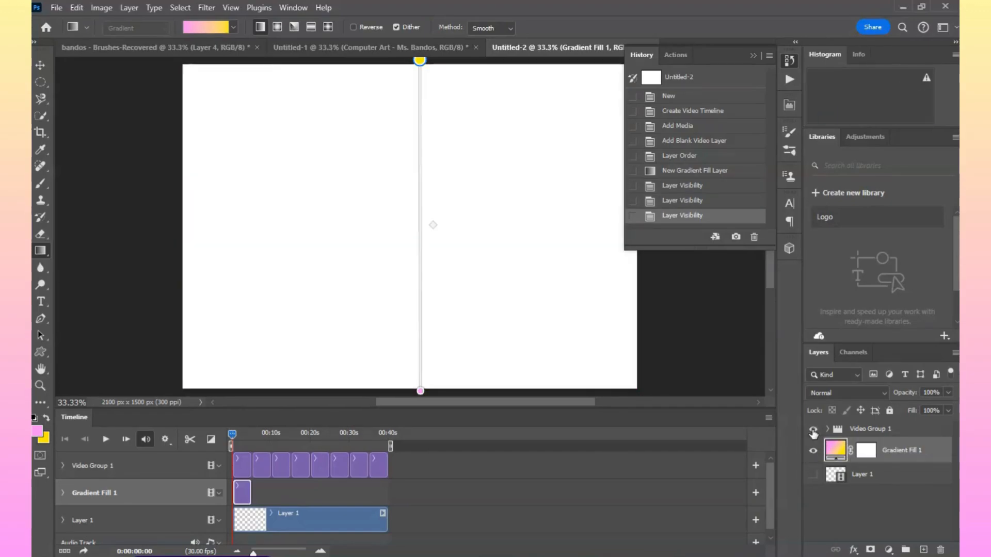
Delete the white Layer 0 from Video Group 1
click(828, 429)
scroll(852, 527, down, 1)
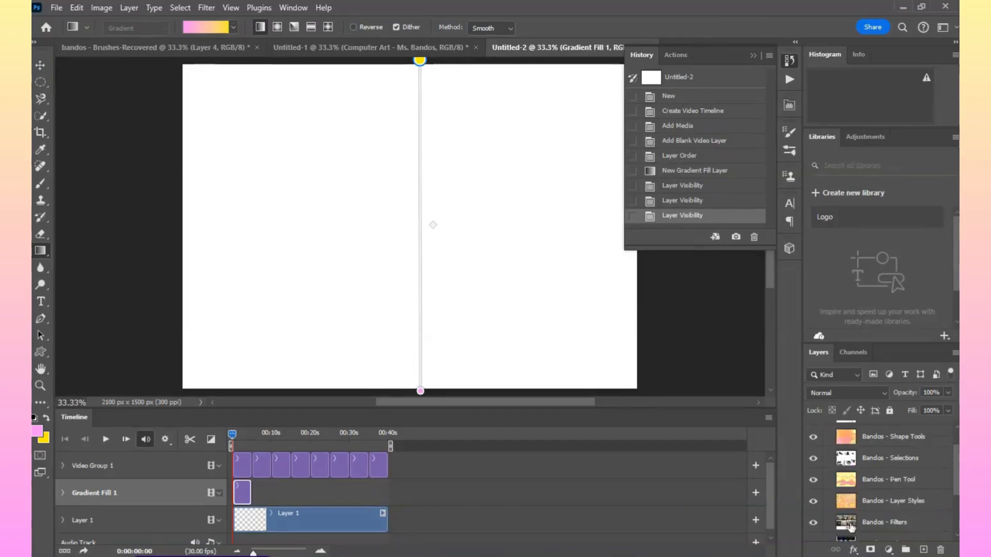
scroll(851, 527, down, 2)
click(892, 484)
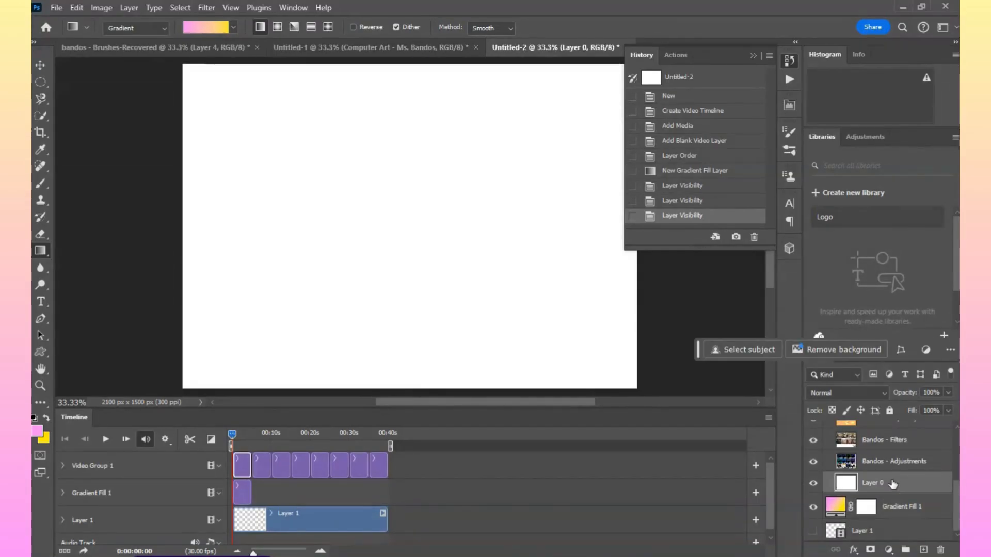
key(Delete)
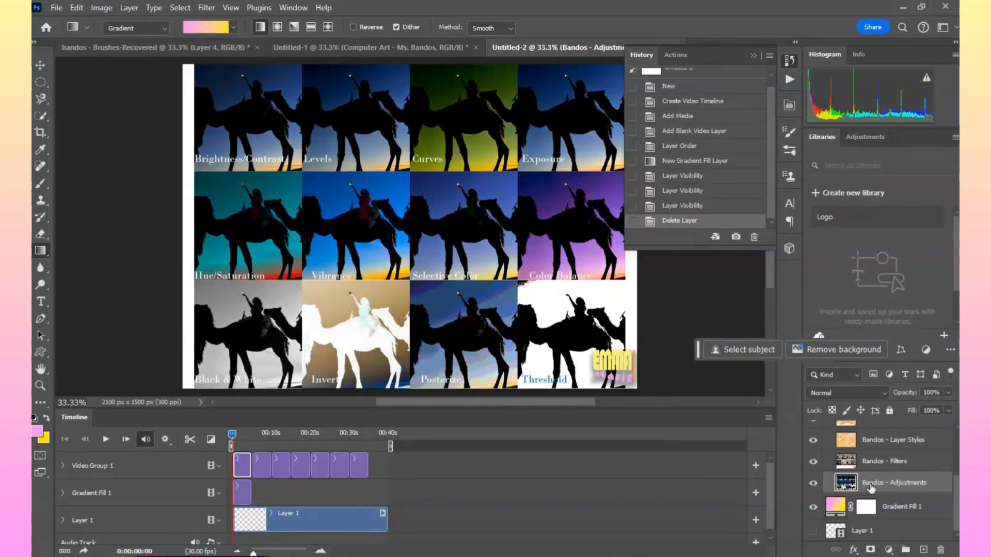
Add a wide Bauhaus 93, 36 pt paragraph text box across the canvas and move its layer below the Adjustments artwork layer
click(43, 300)
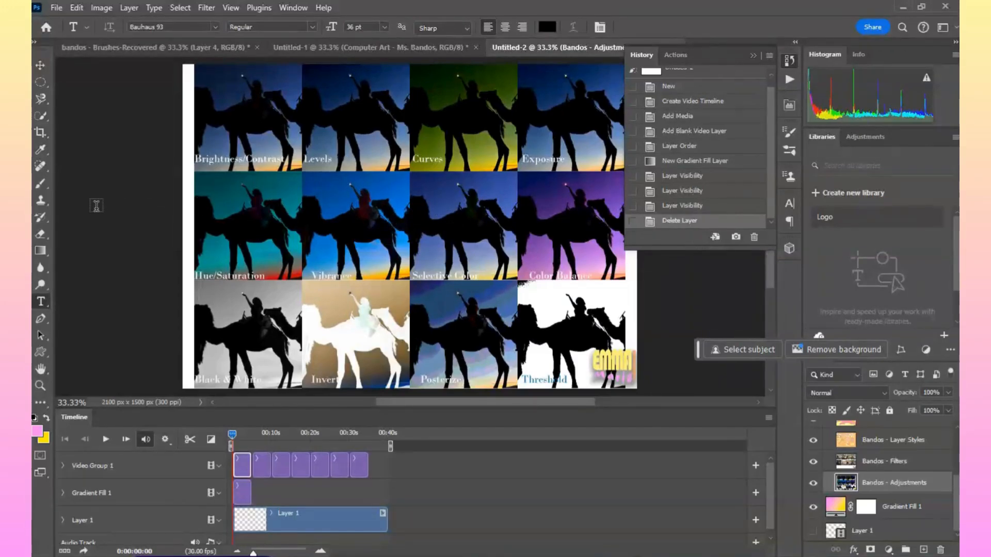
drag(97, 205, 770, 340)
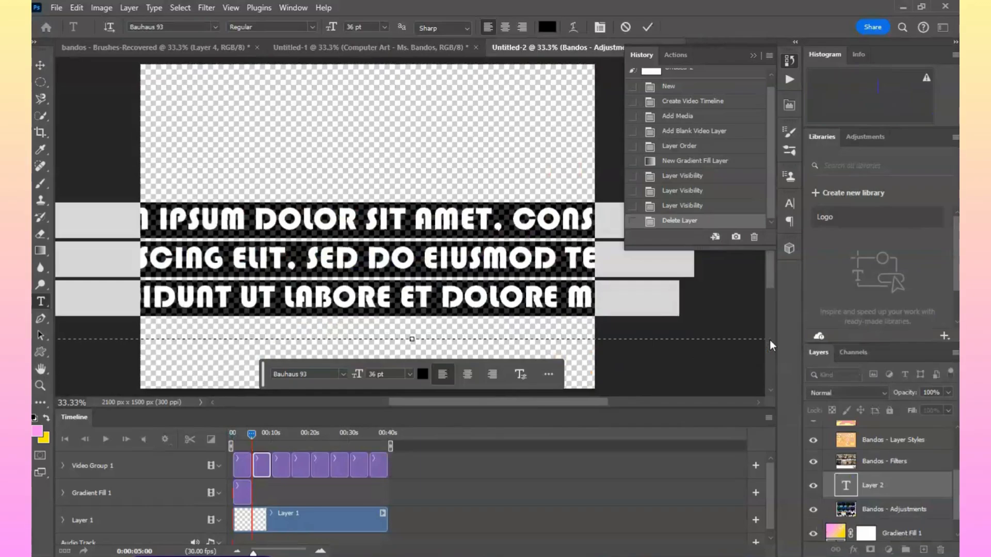
drag(882, 491, 882, 520)
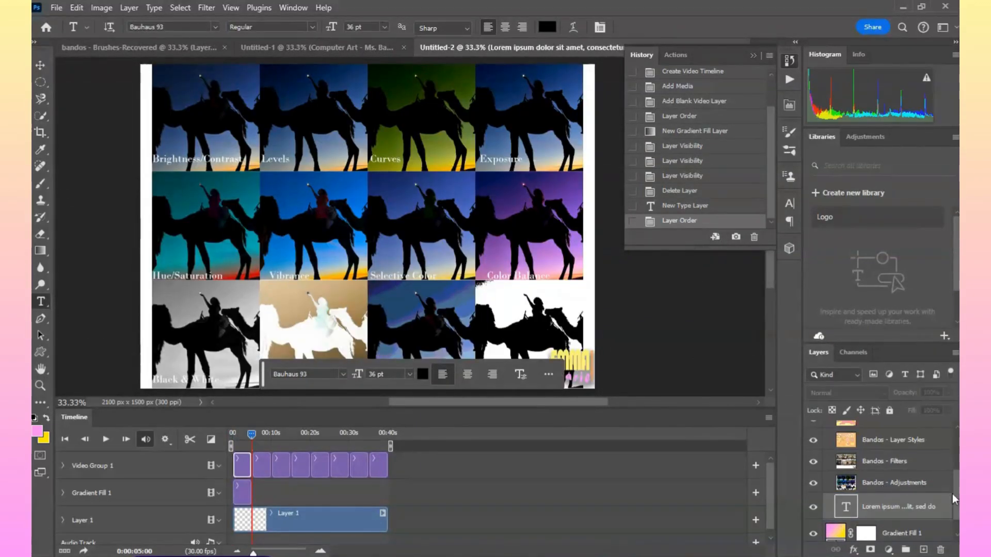
Create a Bauhaus 93, 36 pt text layer reading "Computer Art - " followed by the teacher's name, above the Lorem ipsum layer
double_click(891, 507)
click(312, 177)
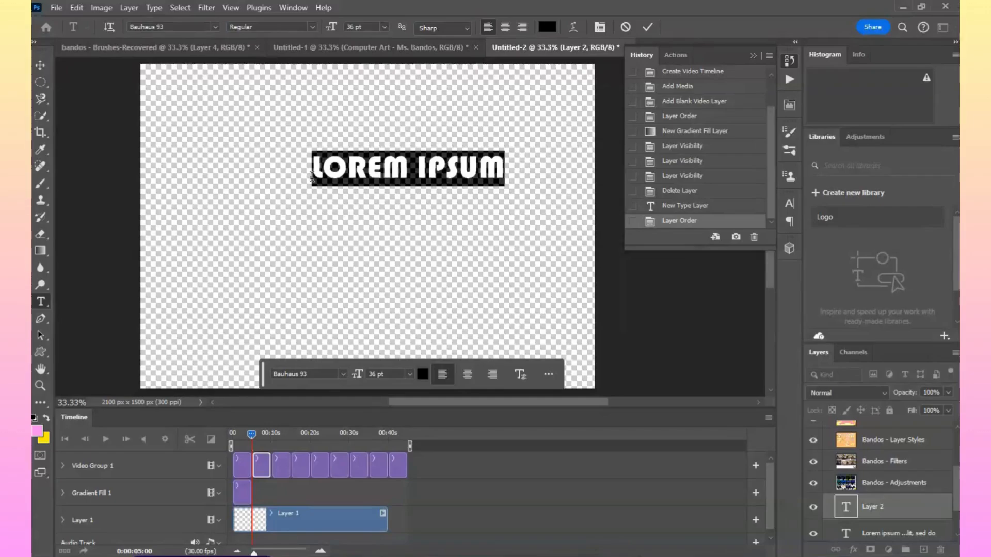
text(CO)
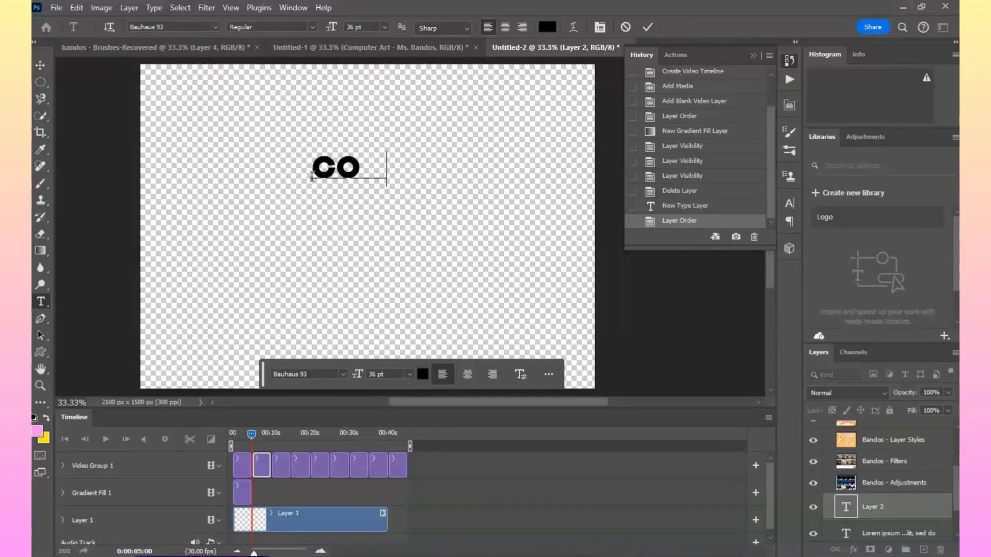
text(MPUTER)
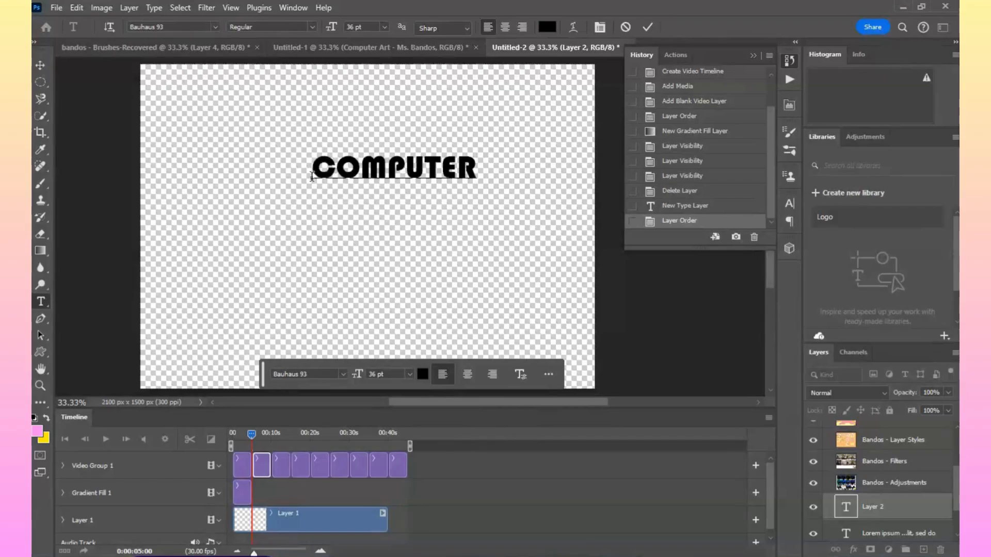
text( ART)
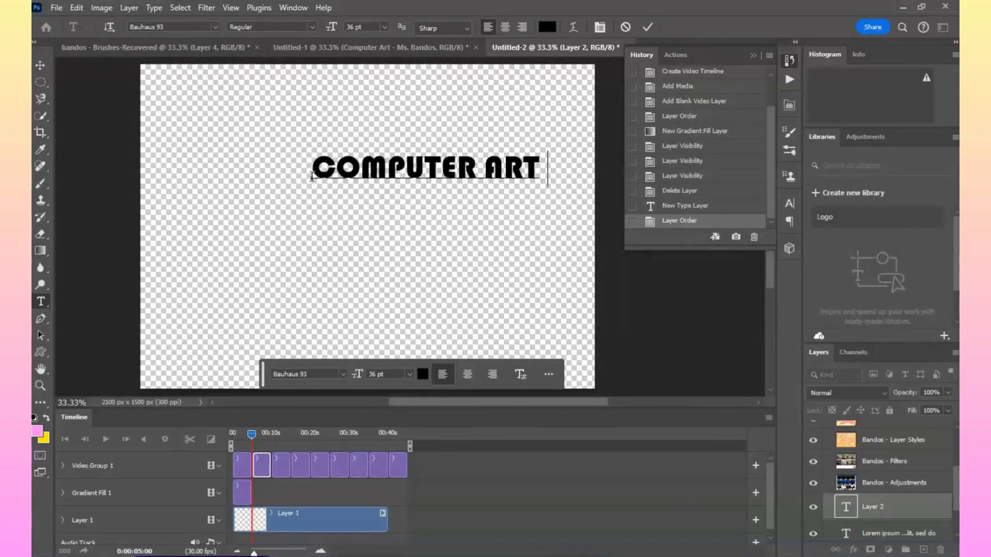
text( - MS)
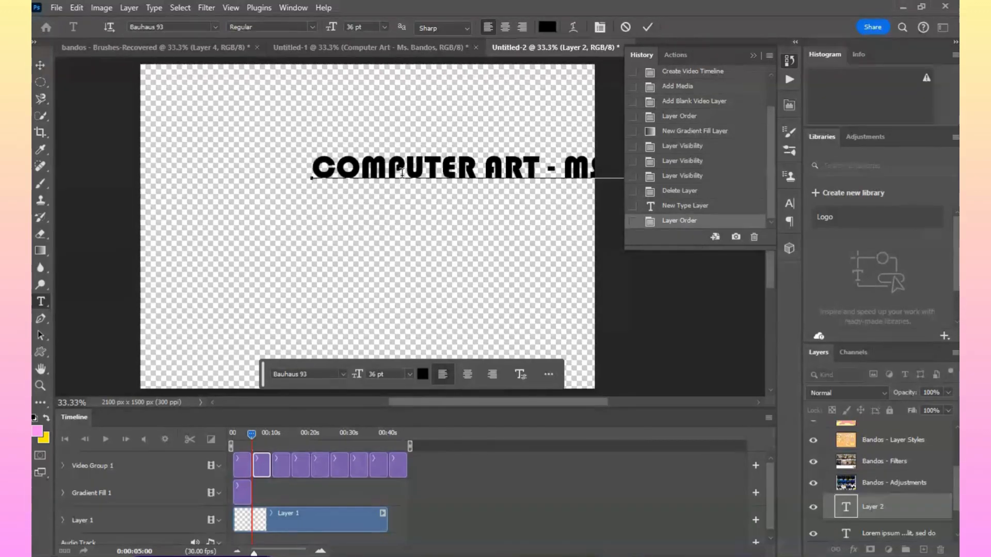
Enlarge the title text to 150 pt and move it down towards the canvas's right edge
click(384, 27)
click(376, 222)
drag(312, 167, 635, 92)
click(384, 26)
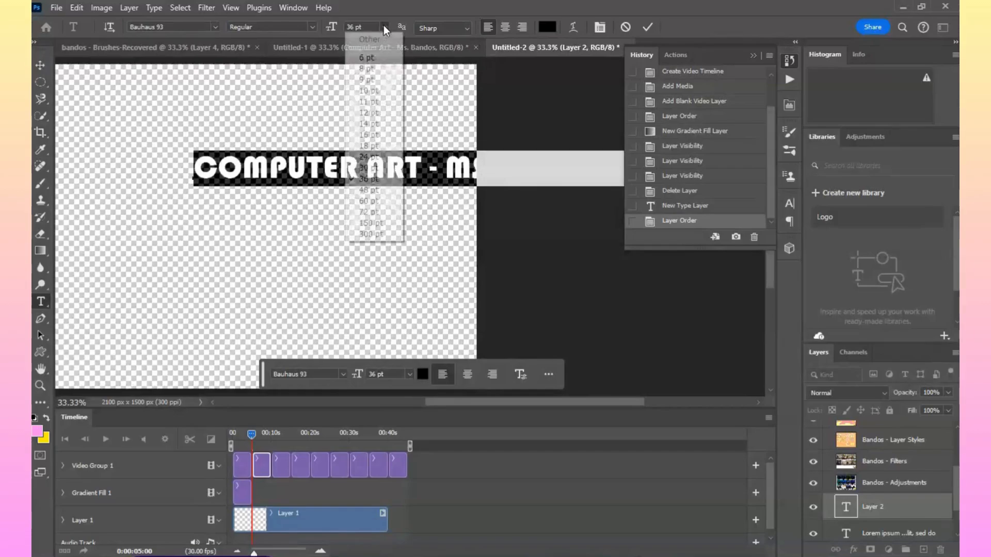
click(369, 226)
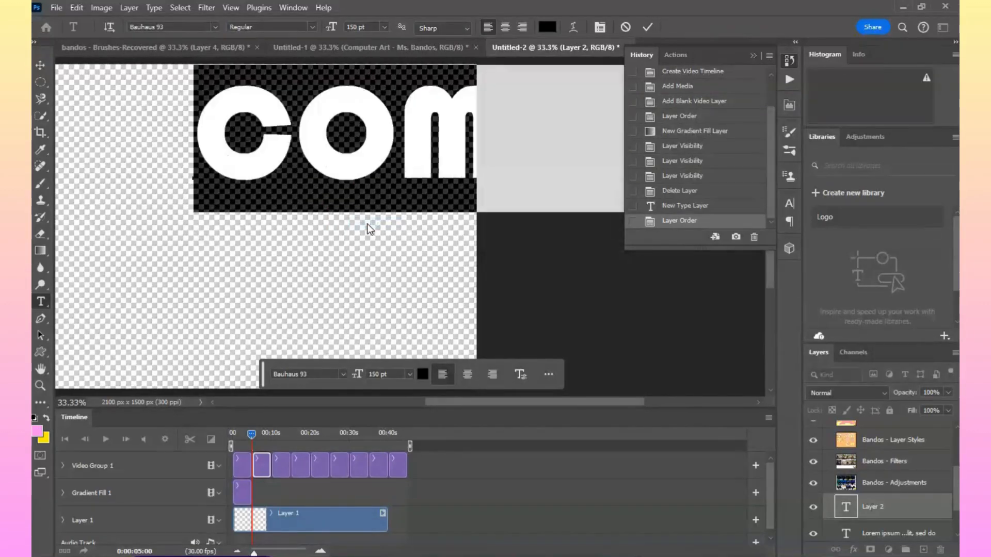
click(40, 65)
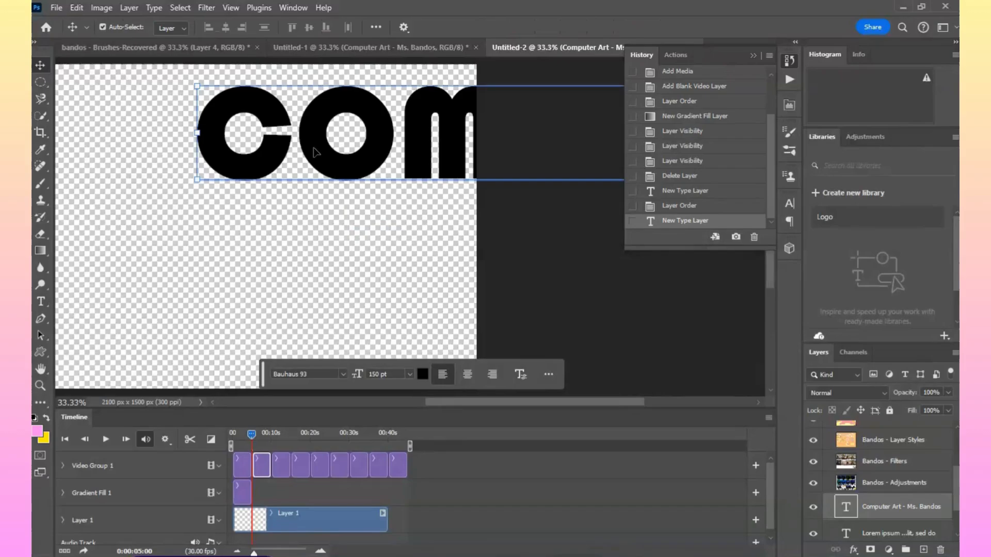
drag(324, 165, 490, 262)
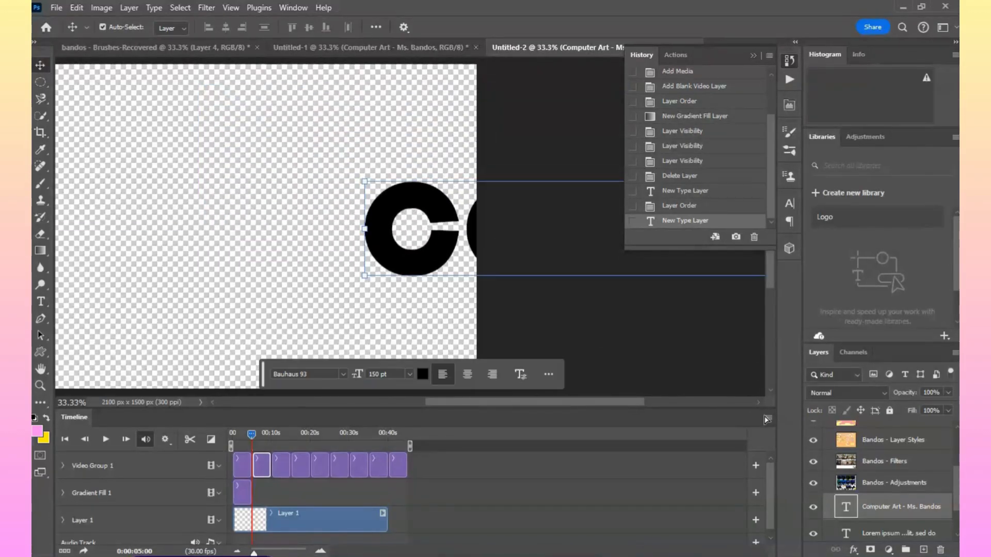
Delete the Lorem ipsum placeholder text layer
scroll(910, 512, down, 1)
click(907, 519)
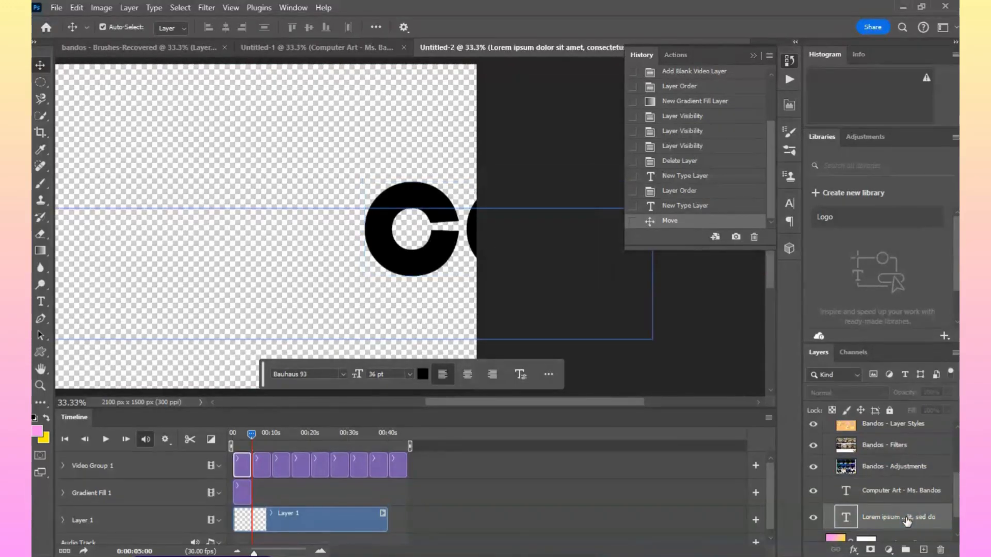
key(Delete)
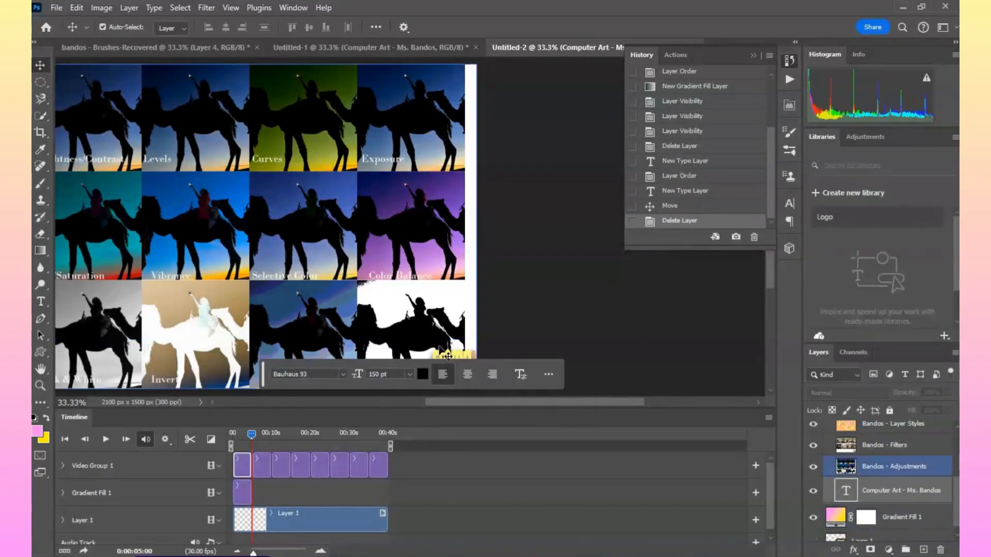
At 0:00:01:20 on the timeline, shift the title until only part of its first letter overlaps the canvas's right edge
click(877, 502)
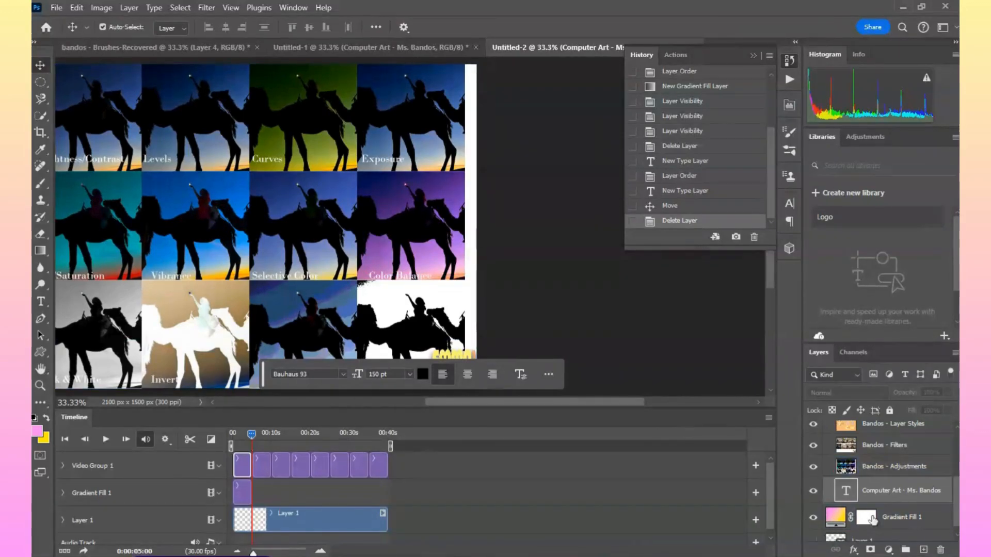
click(253, 434)
click(240, 433)
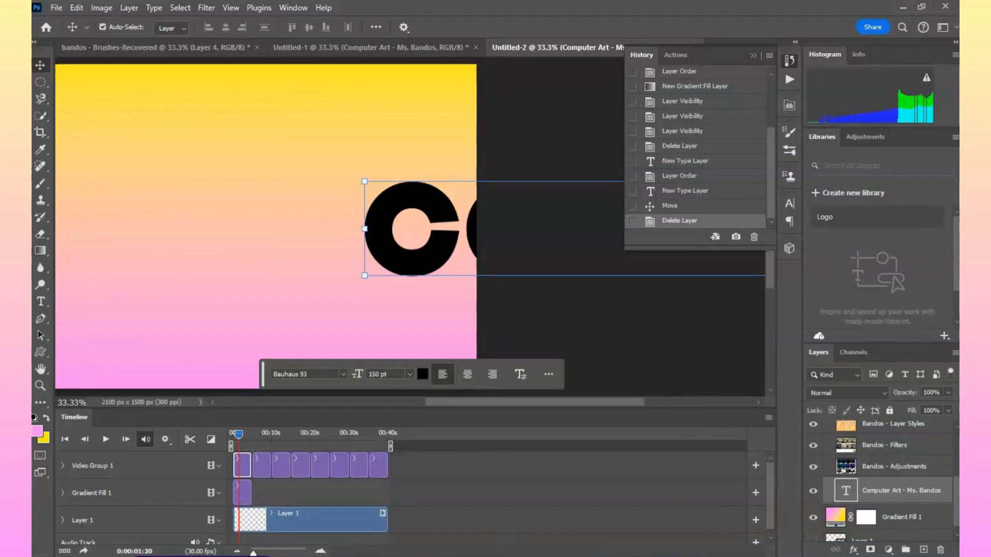
drag(419, 261, 467, 257)
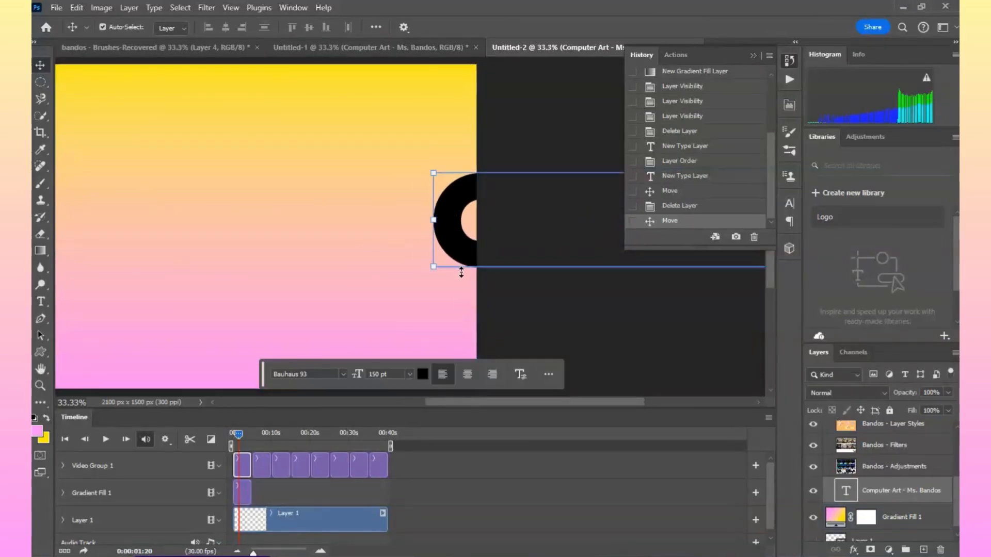
Enable Transform keyframing for the title clip in Video Group 1 at the start of the timeline
drag(238, 435, 231, 438)
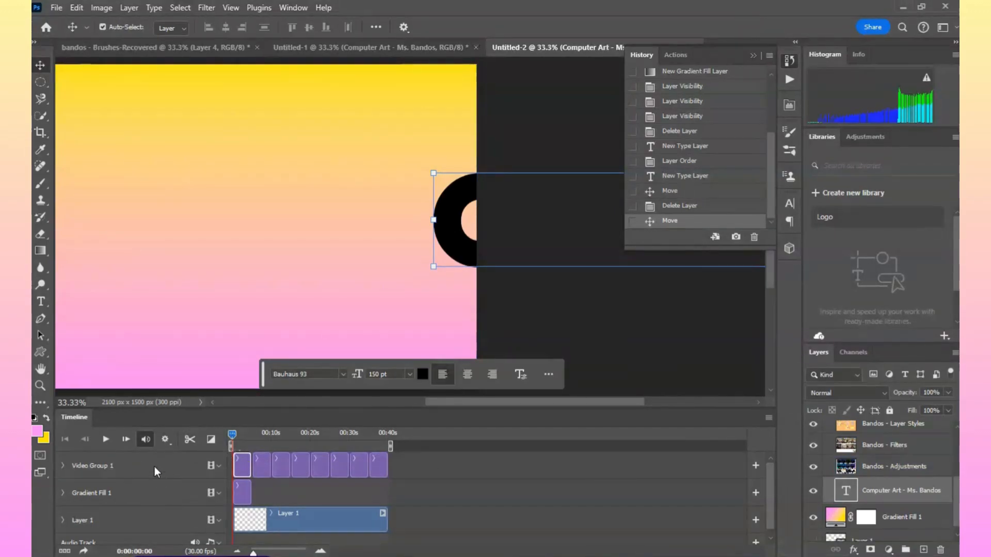
click(60, 463)
click(61, 466)
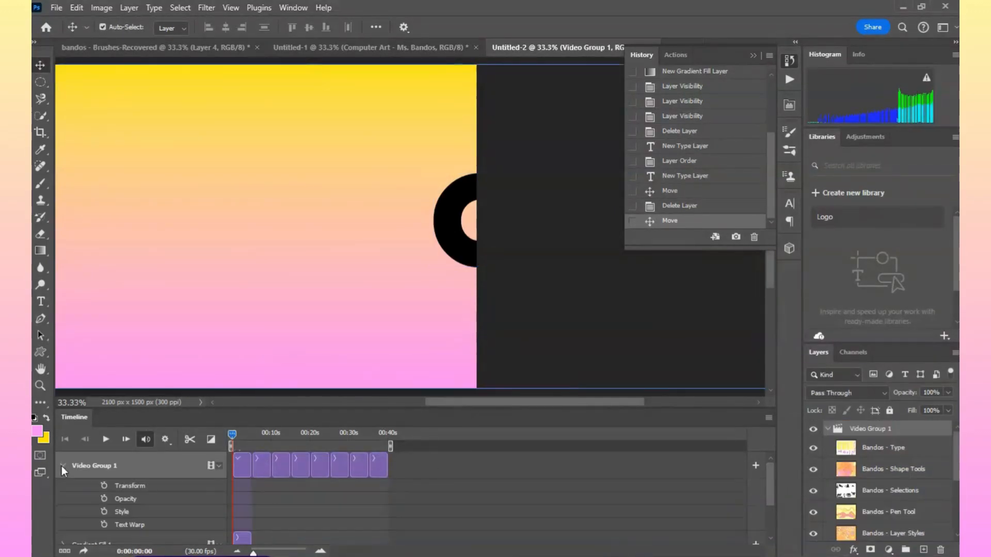
click(105, 486)
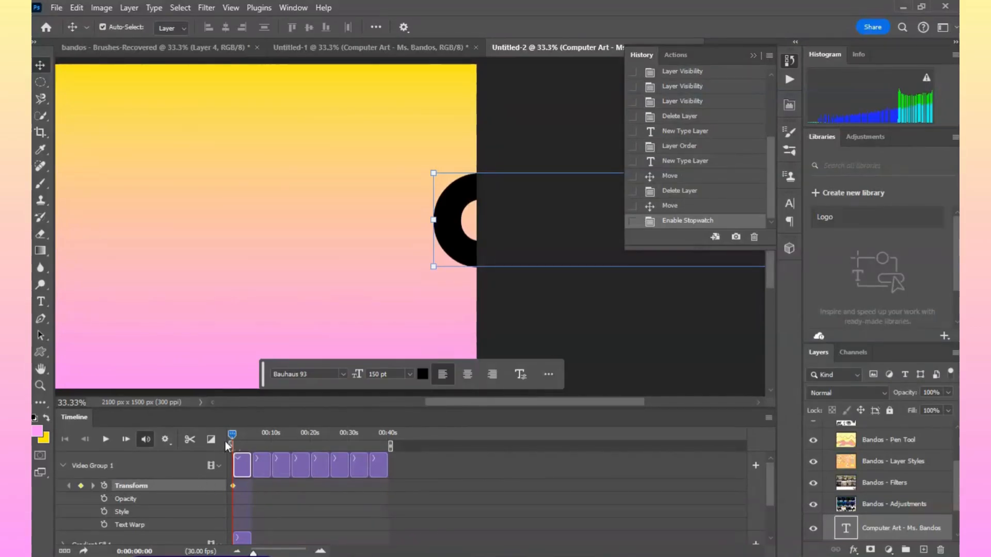
At 0:00:03:25, try to move the title leftward across the canvas until only its last letter overlaps the left edge
drag(238, 433, 248, 432)
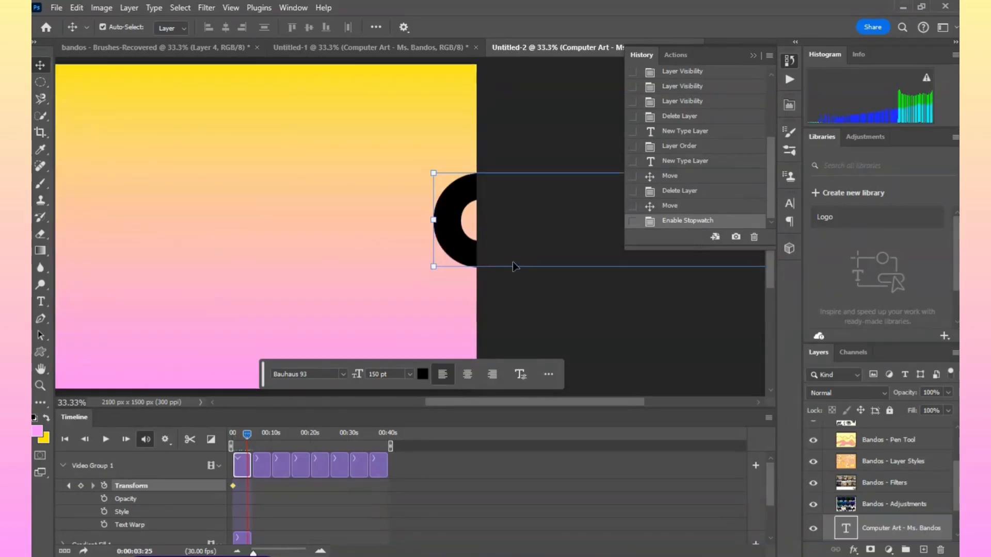
drag(518, 259, 106, 250)
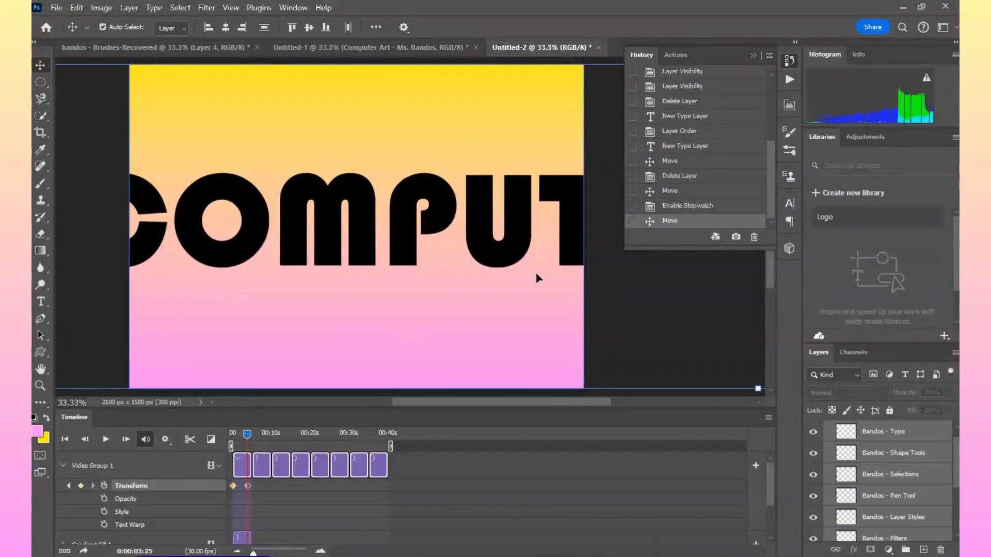
drag(563, 260, 85, 262)
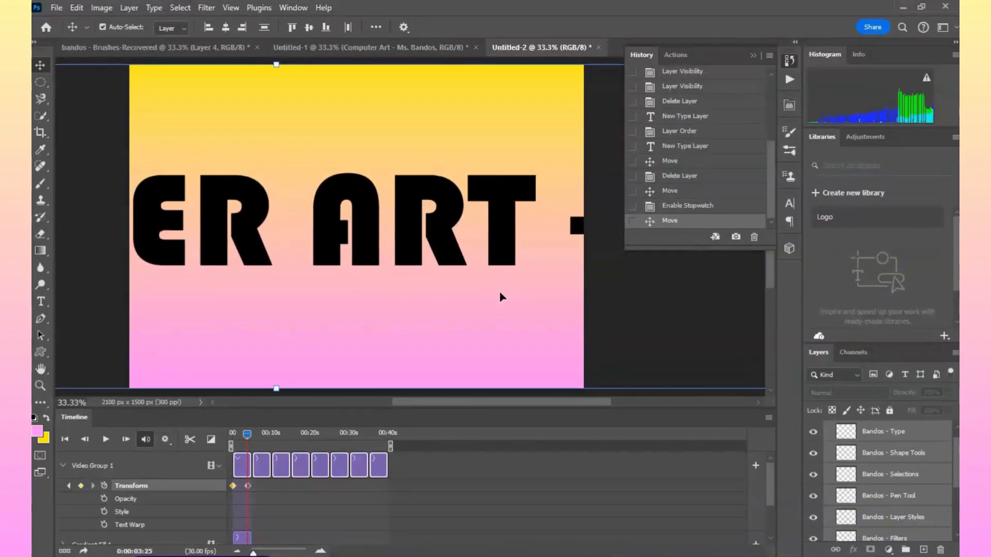
drag(578, 229, 70, 234)
drag(568, 248, 80, 237)
drag(379, 232, 124, 231)
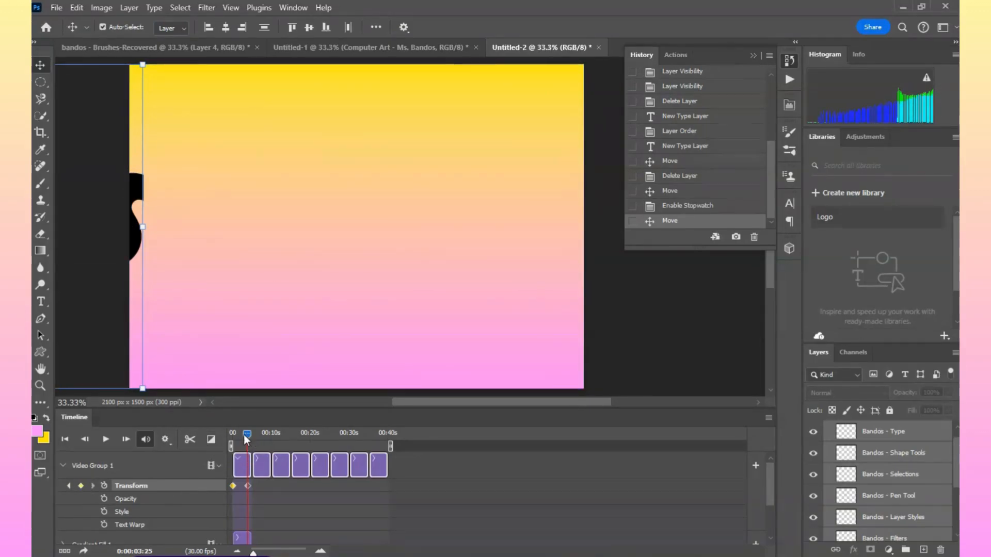
Play the title animation from the start of the timeline and check the layers in Video Group 1
drag(243, 435, 223, 433)
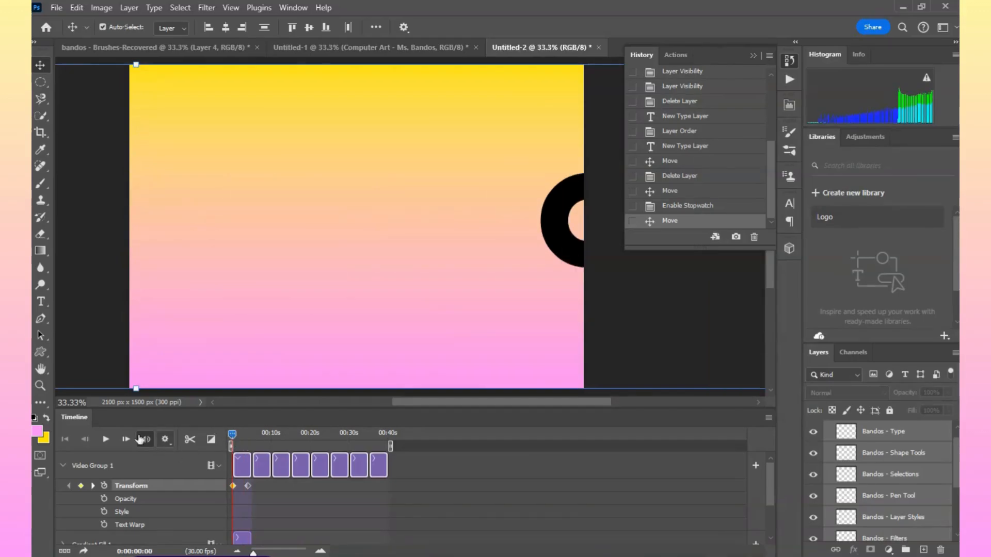
click(105, 439)
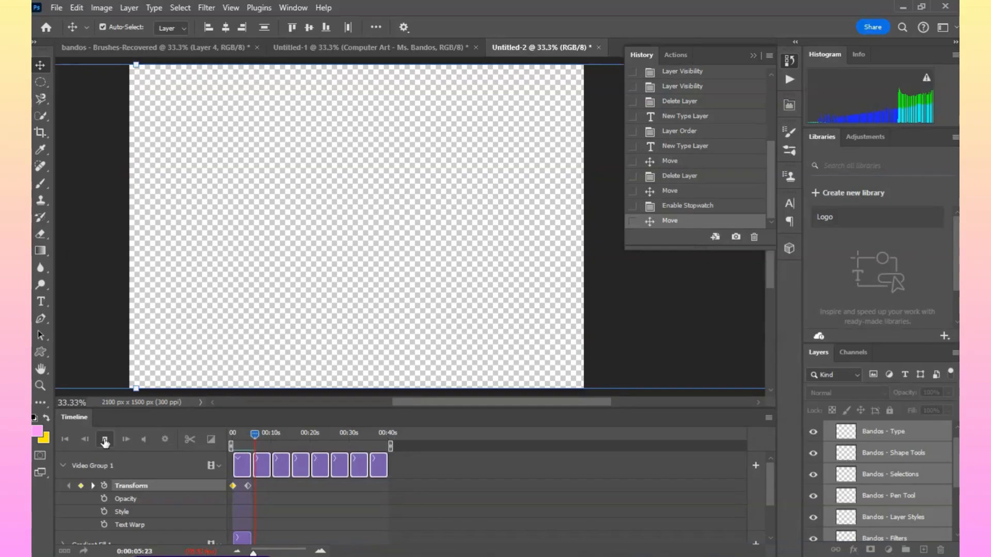
click(105, 441)
scroll(880, 518, down, 3)
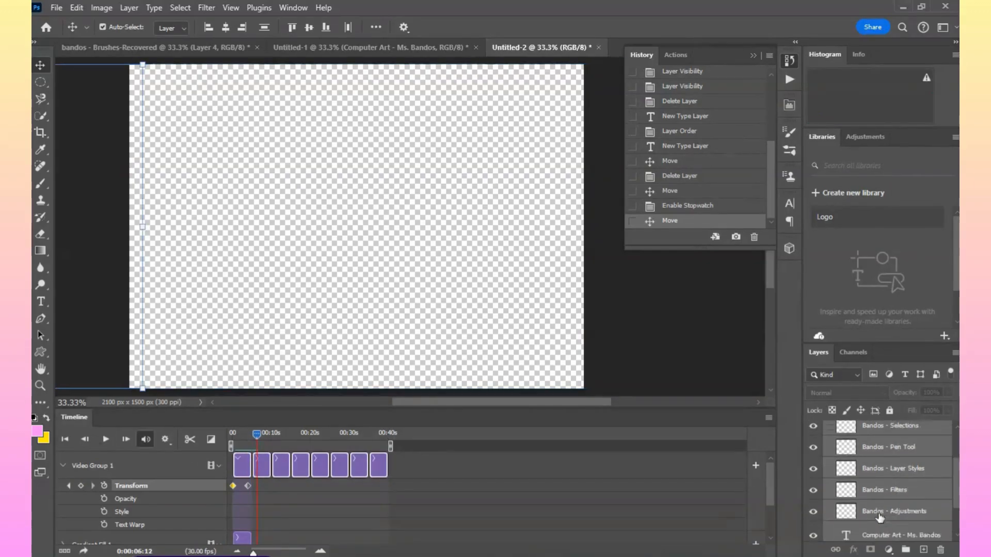
scroll(884, 490, up, 3)
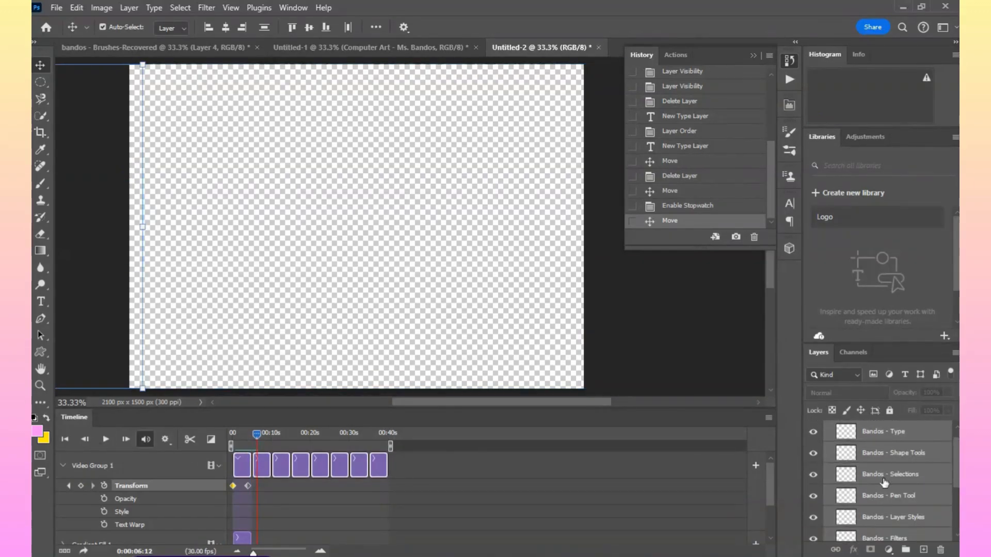
Step through the recent history states and revert to Enable Stopwatch, undoing the last move
click(704, 147)
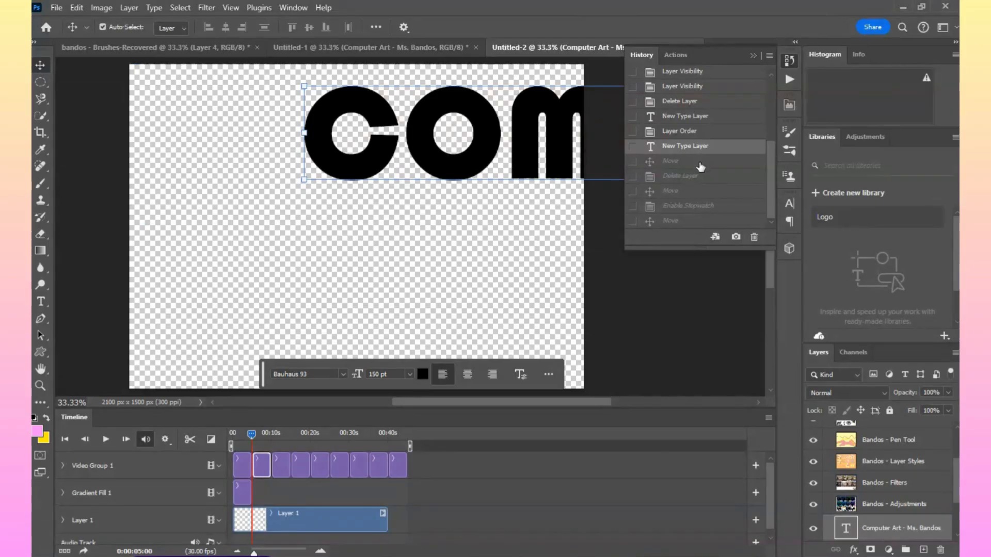
click(699, 162)
click(698, 178)
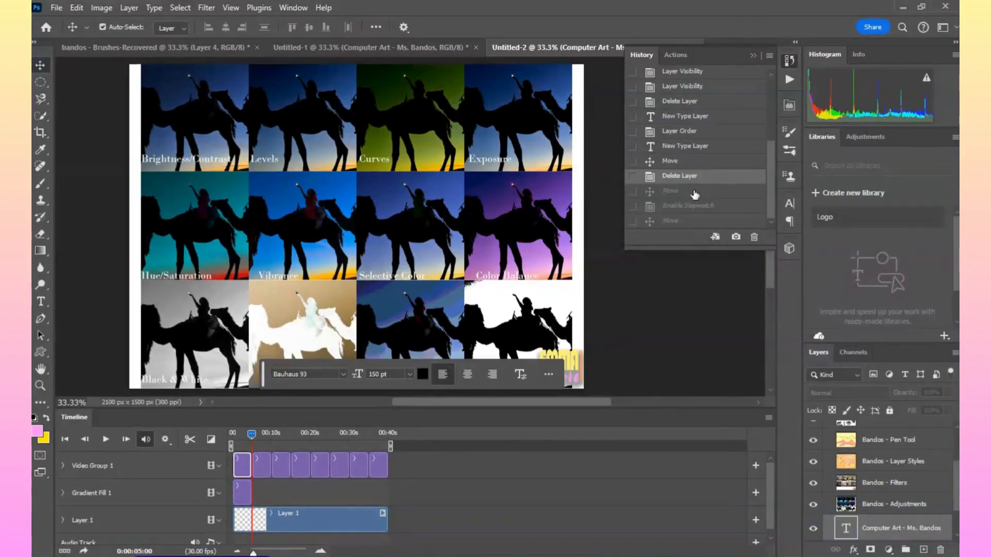
click(694, 192)
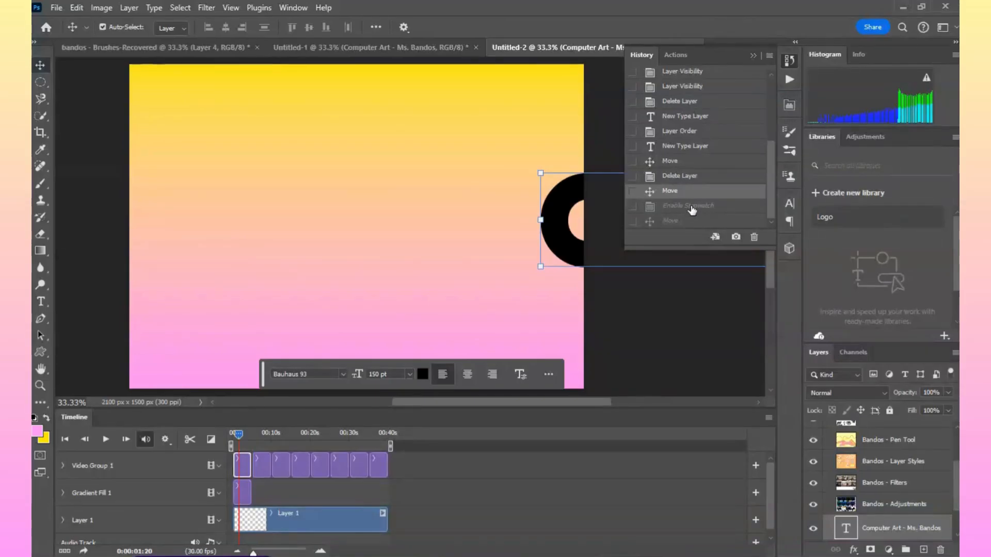
click(691, 207)
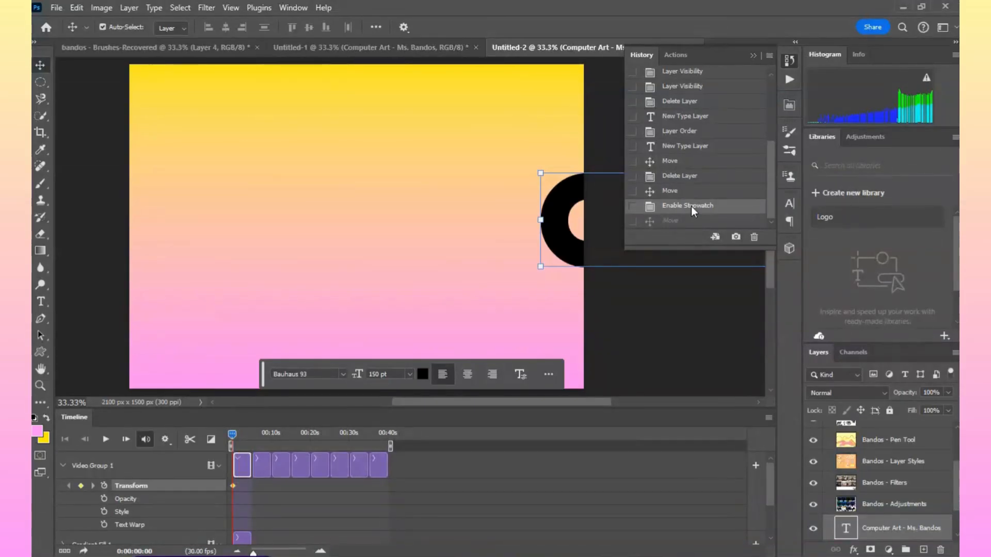
click(687, 220)
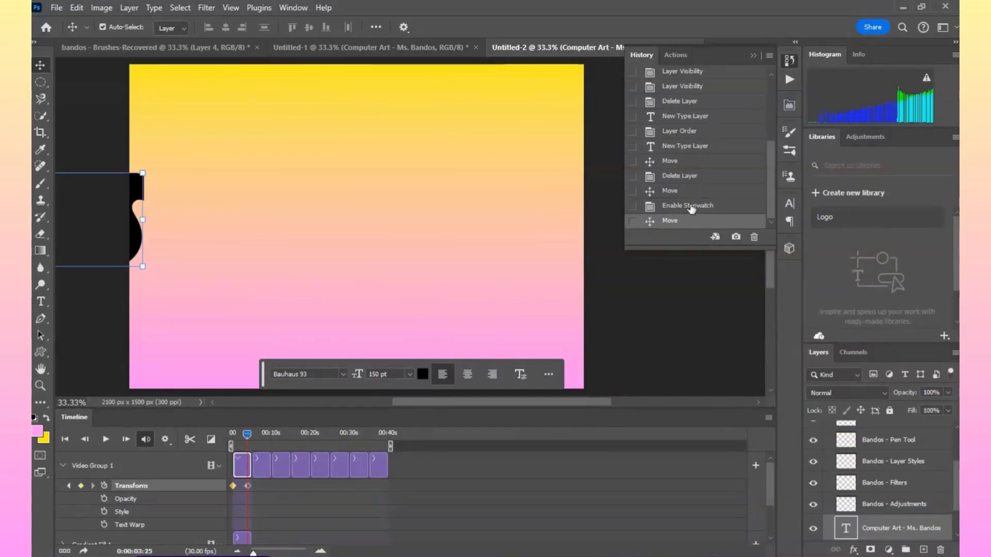
click(692, 207)
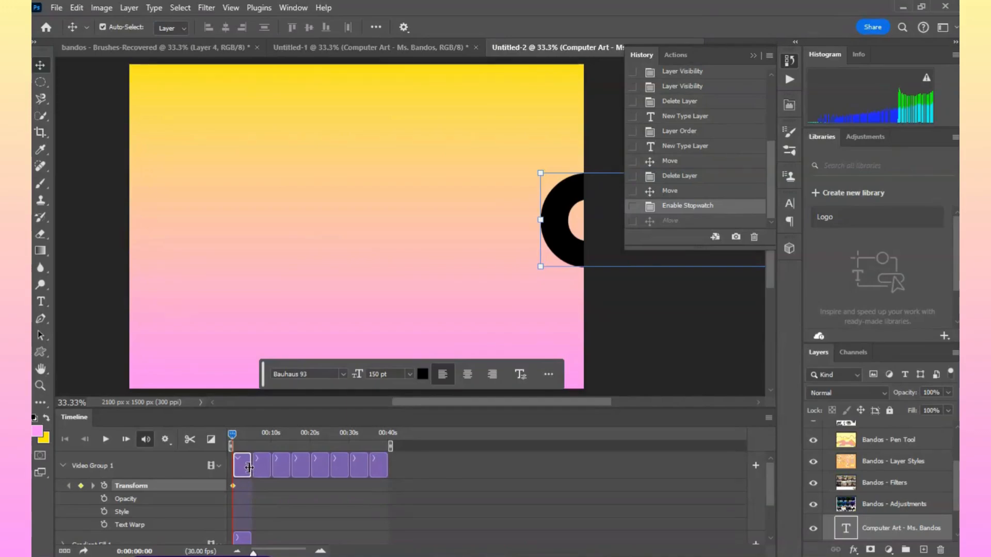
Trim the ends of the title clip and the following artwork clip in Video Group 1 to about 2 seconds each
drag(249, 468, 237, 474)
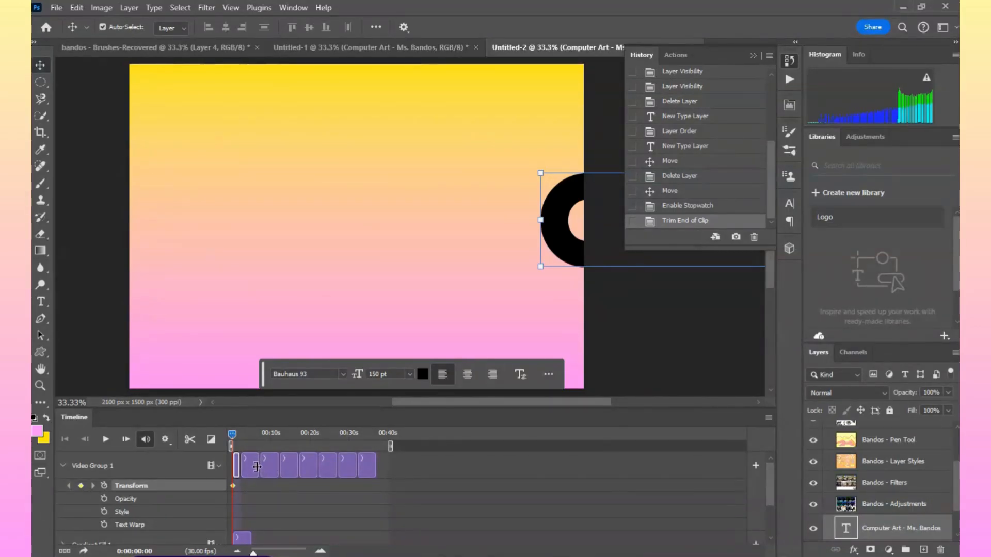
drag(257, 467, 244, 470)
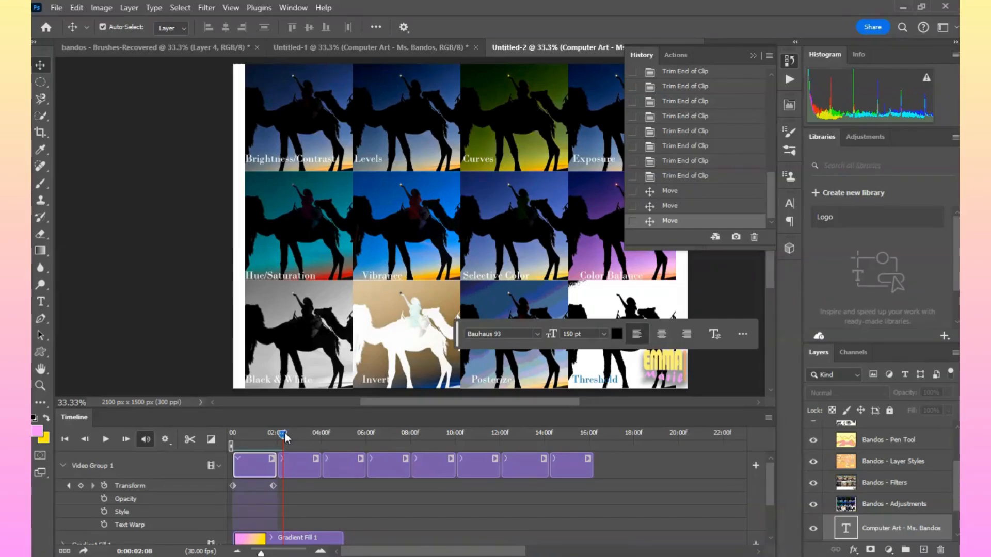
Scrub through the first artwork clip and return to the start of the timeline
click(284, 433)
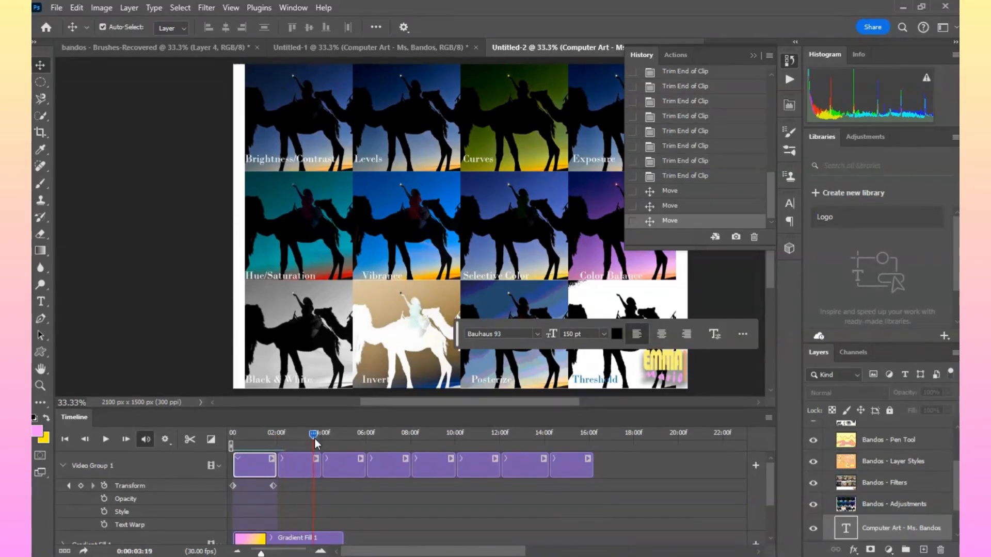
drag(314, 436, 231, 463)
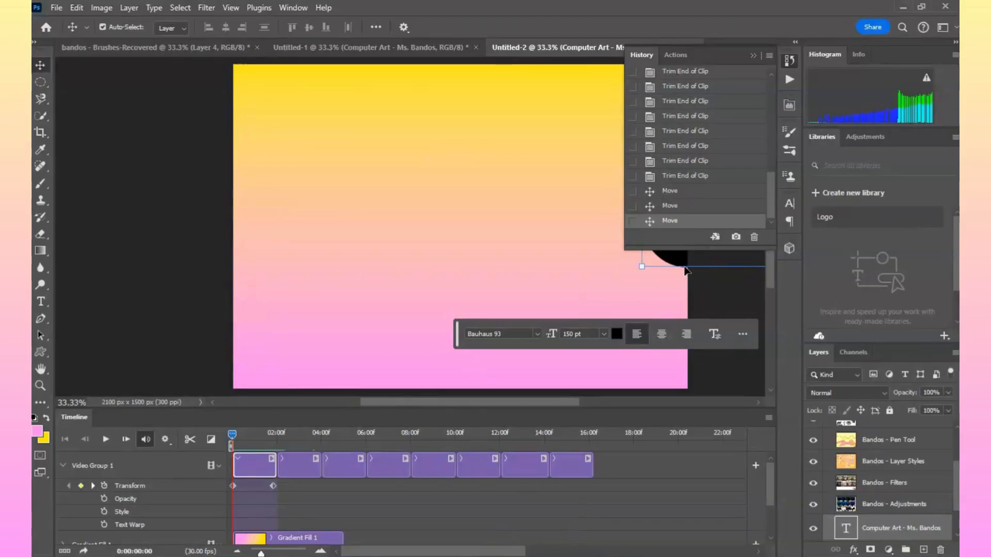
Add an Outer Glow to the title text layer with 74% opacity, 0% noise, 19% spread and 117 px size
click(853, 551)
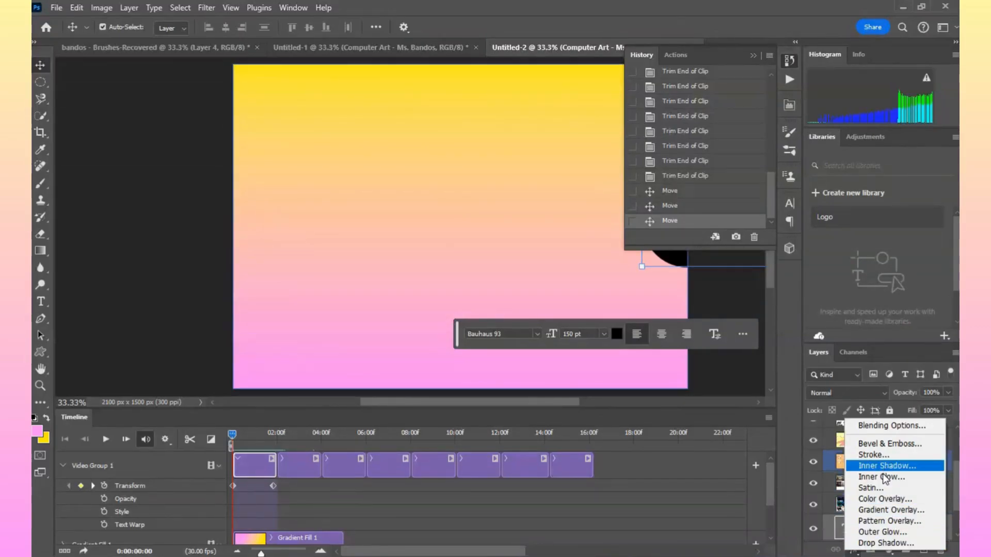
click(895, 532)
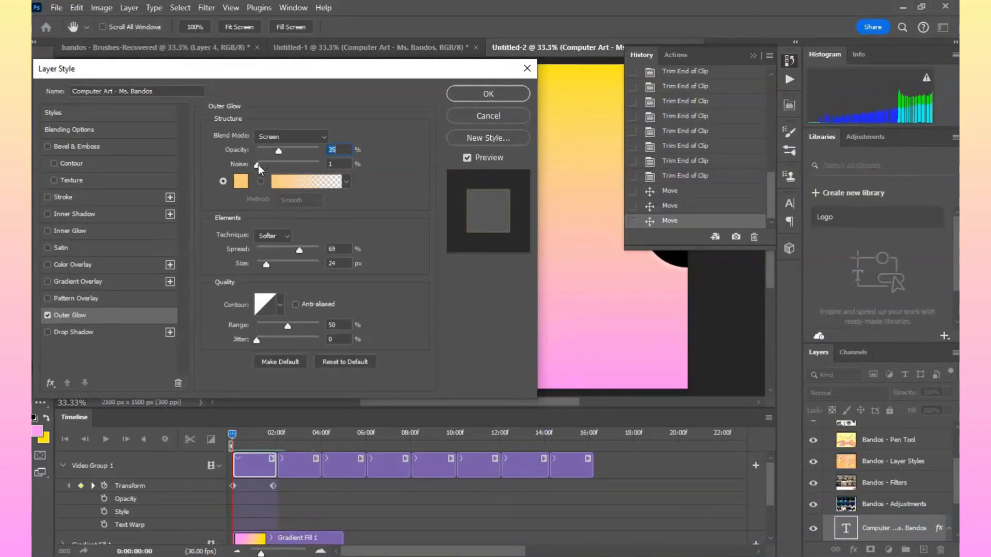
mouse_move(258, 165)
mouse_down()
mouse_move(296, 153)
mouse_move(342, 164)
mouse_move(266, 154)
mouse_up()
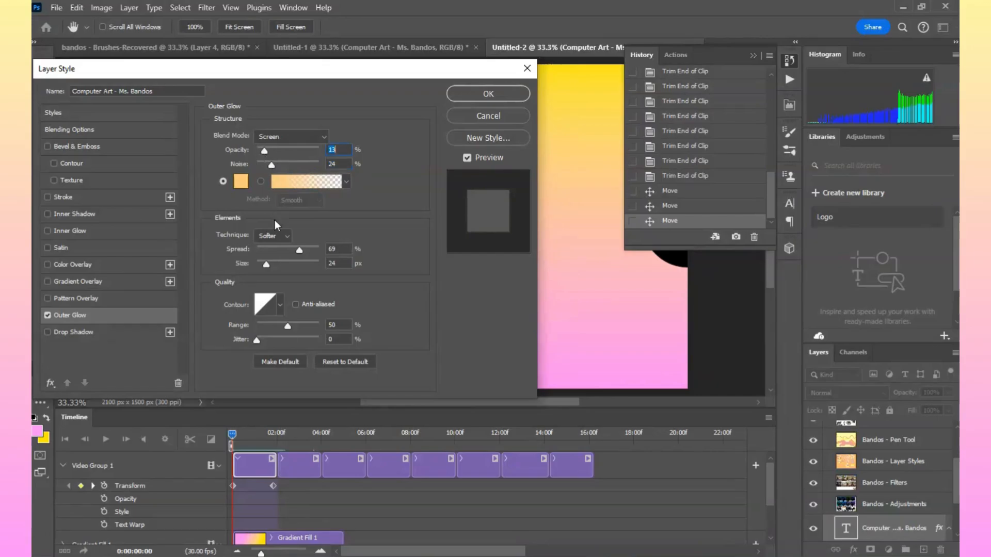
mouse_move(262, 251)
mouse_down()
mouse_move(302, 252)
mouse_move(269, 251)
mouse_up()
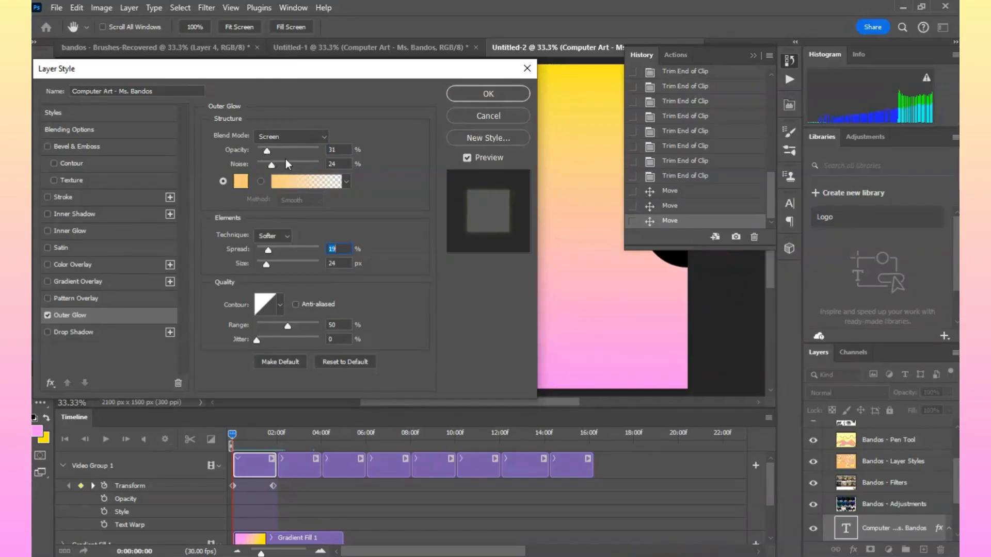
drag(286, 159, 304, 162)
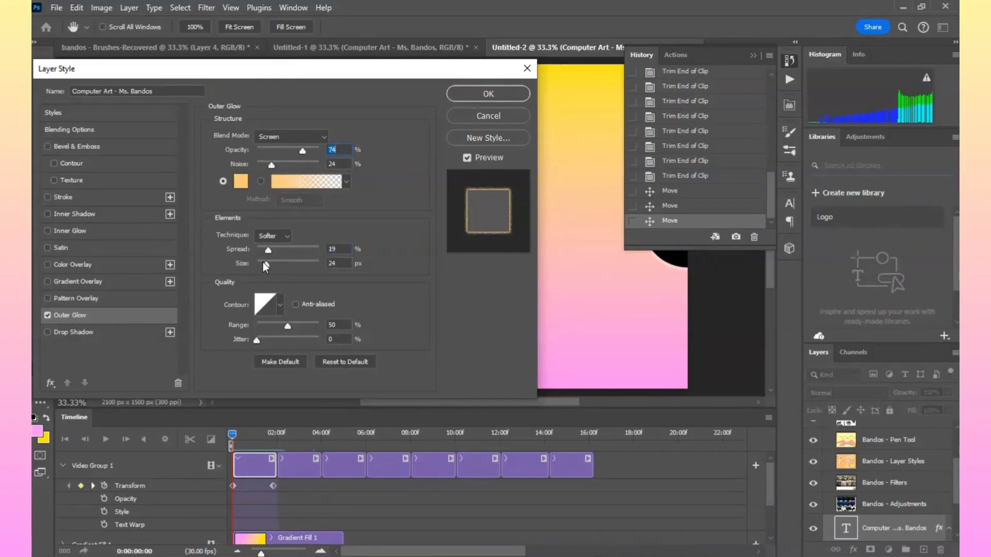
drag(265, 263, 289, 269)
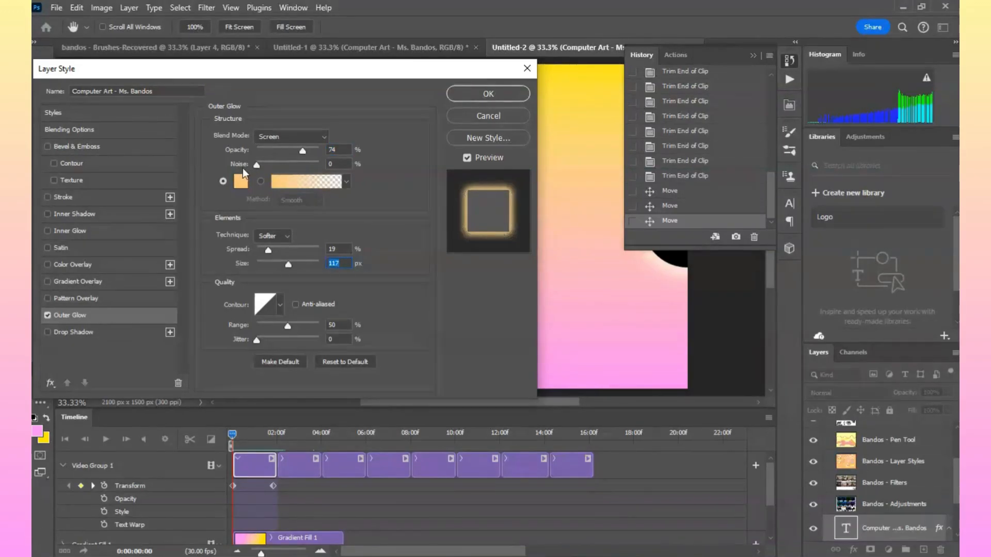
click(221, 172)
click(498, 94)
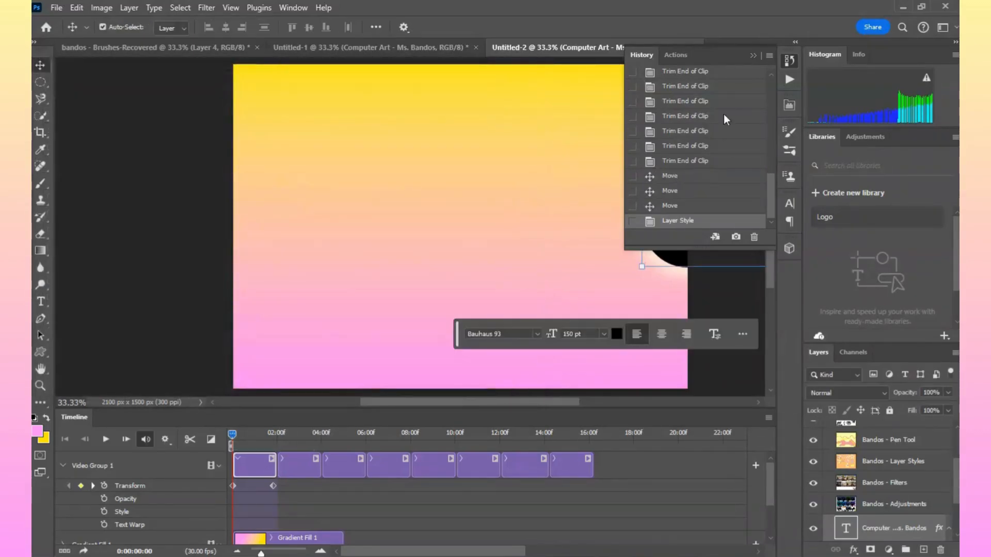
Scrub through the title clip to 0:00:01:22 to preview the glow, and collapse the Video Group 1 properties
click(233, 433)
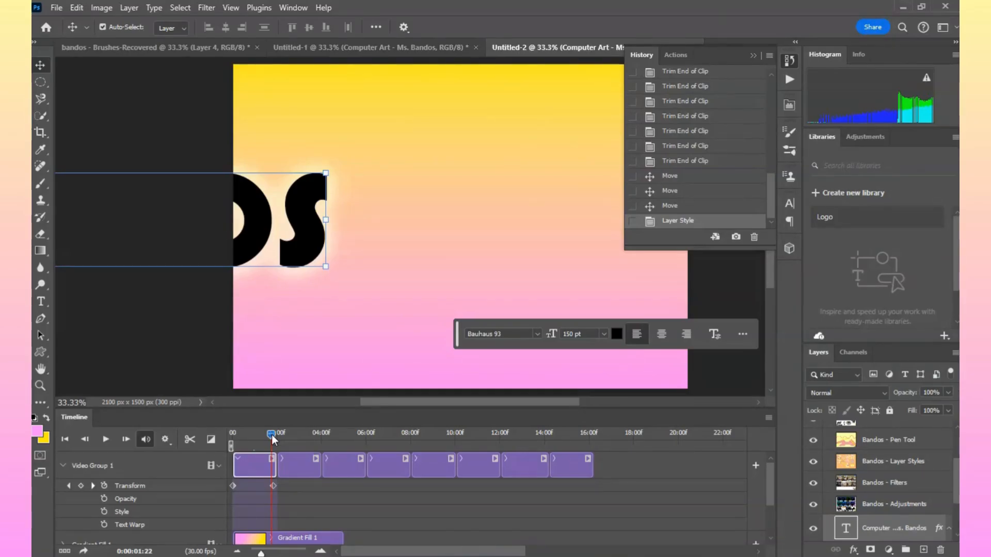
click(62, 467)
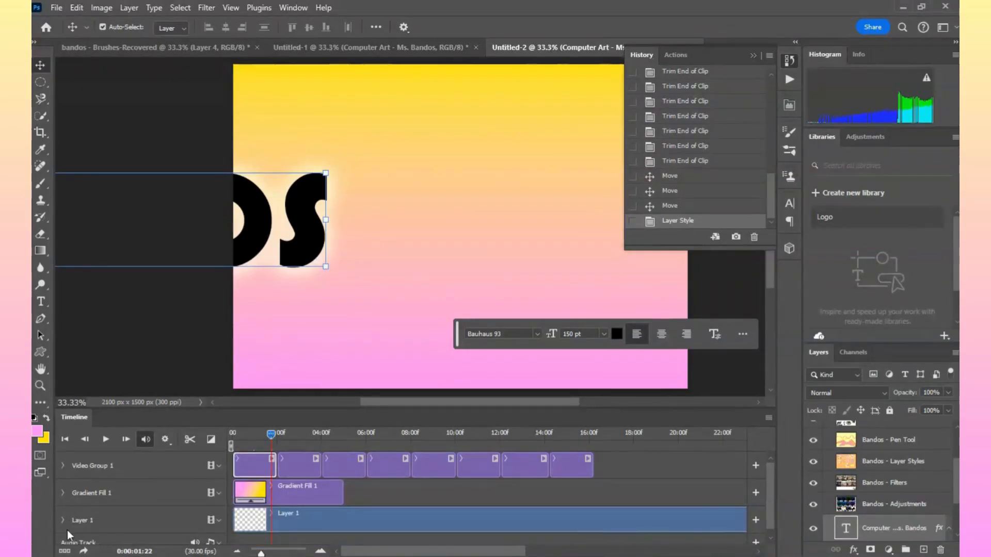
scroll(72, 529, down, 2)
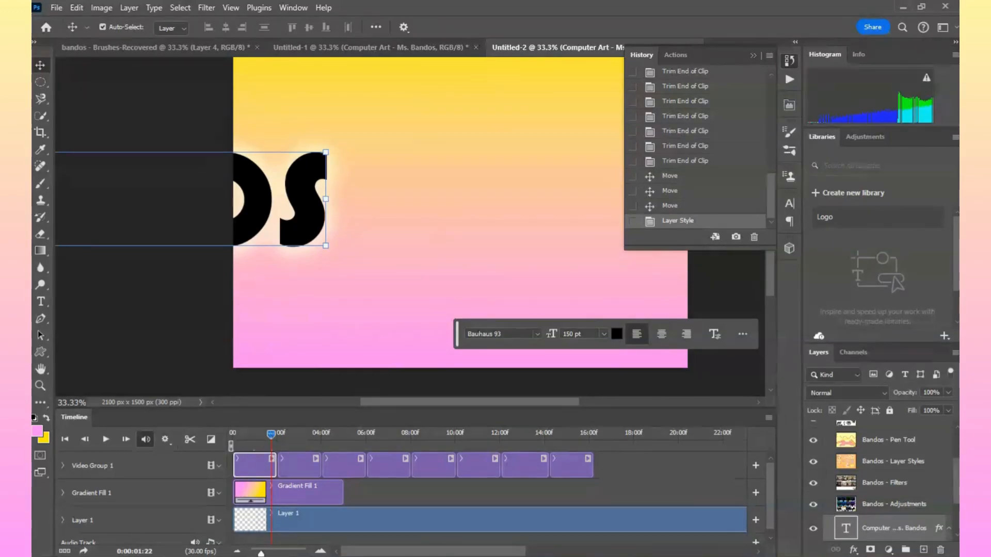
Switch to the YouTube Studio audio library in the browser and download the track "Baby Animals Playing"
key(alt+Tab)
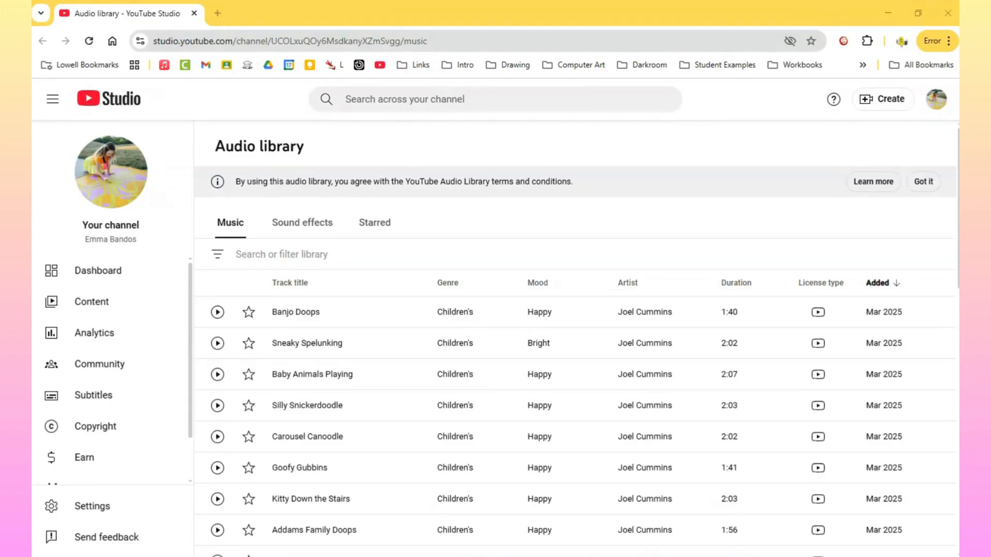
scroll(586, 439, down, 4)
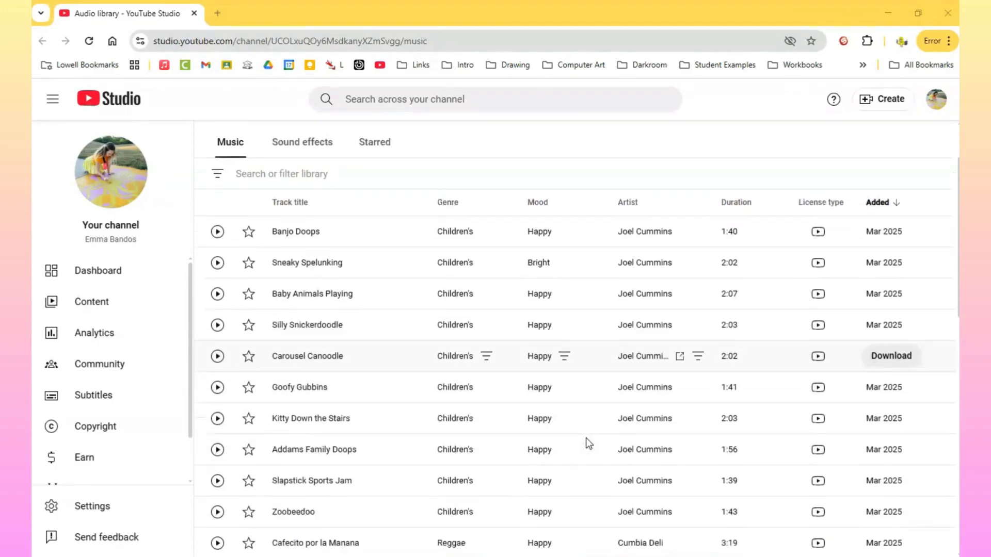
scroll(586, 438, down, 1)
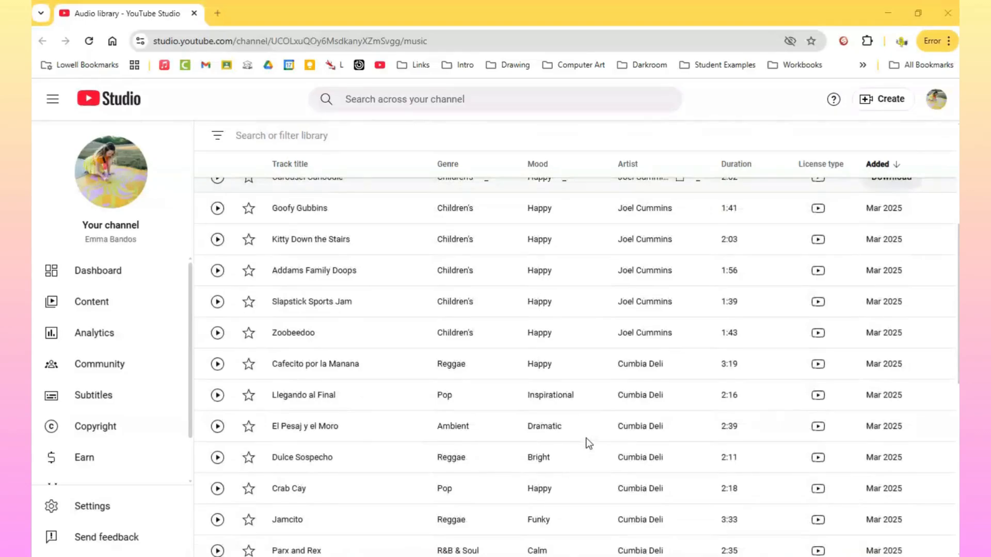
scroll(586, 437, up, 5)
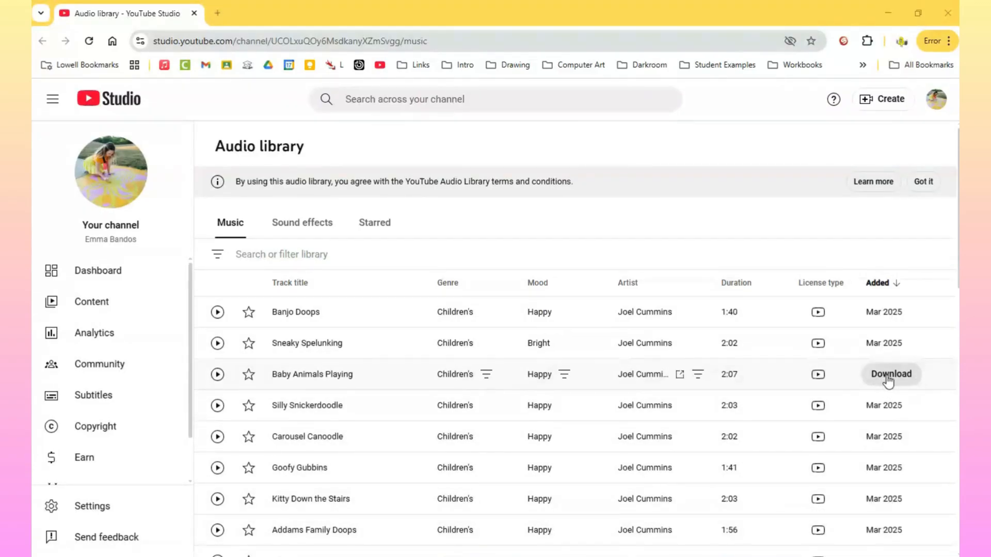
click(888, 381)
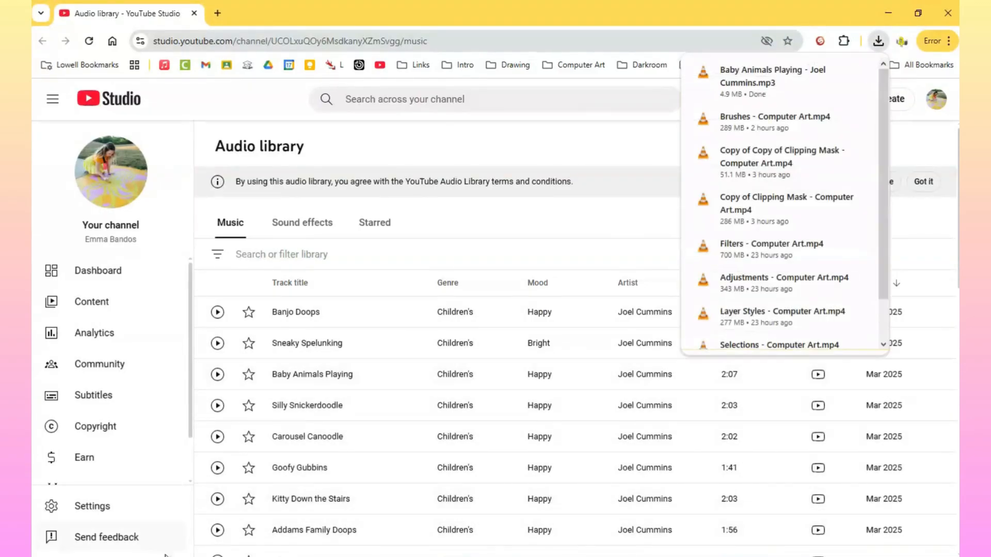
Return to Photoshop and add the "Baby Animals Playing" file from the Downloads folder to the timeline's audio track
key(alt+Tab)
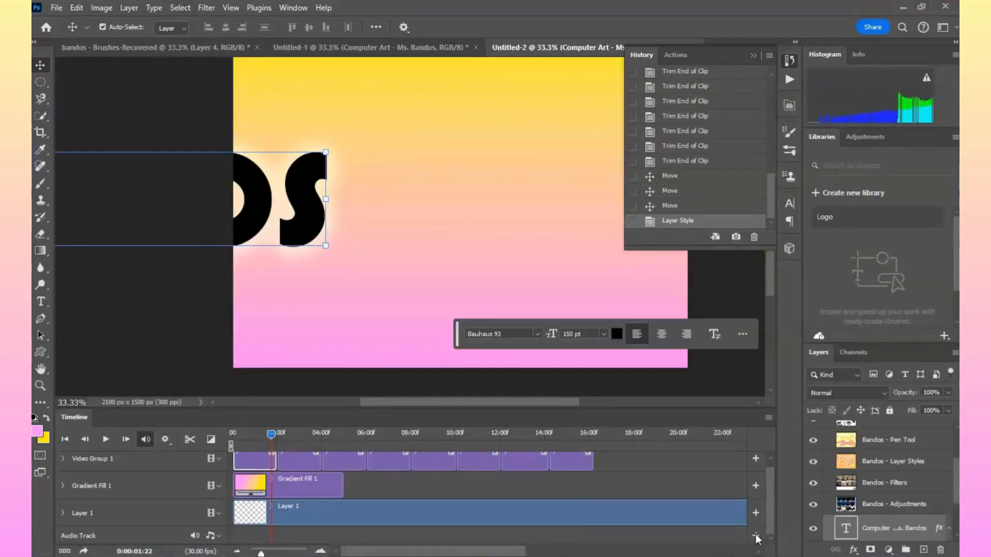
click(755, 537)
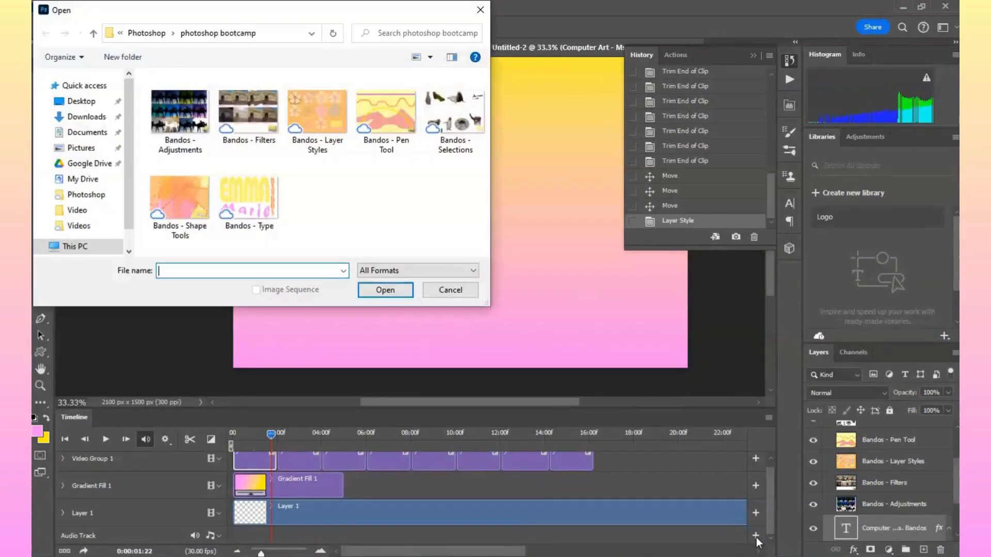
click(85, 116)
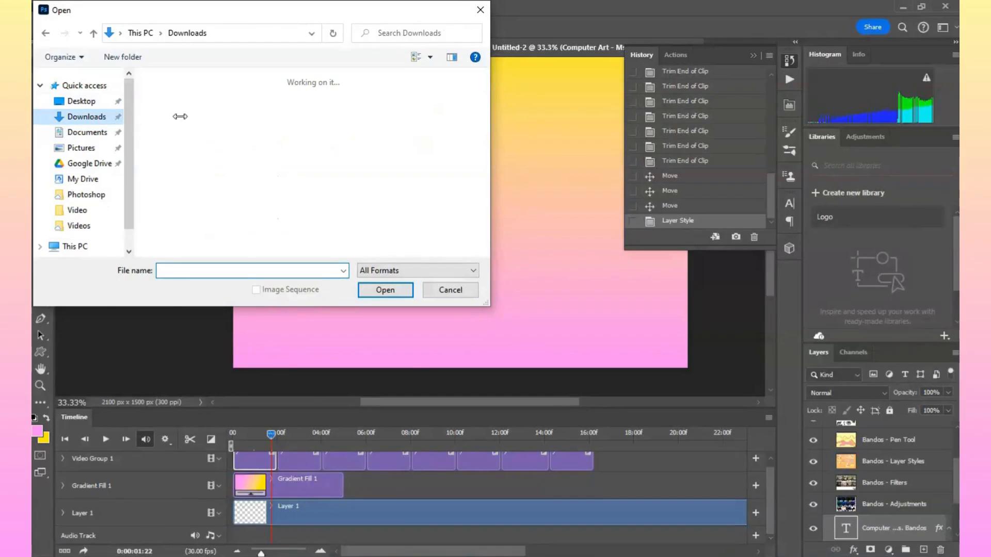
double_click(178, 111)
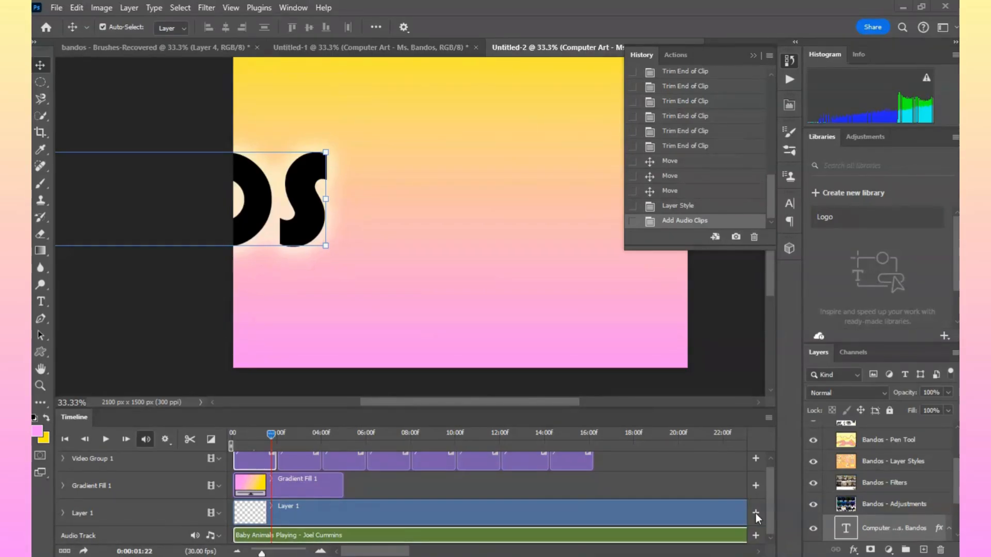
scroll(276, 472, up, 1)
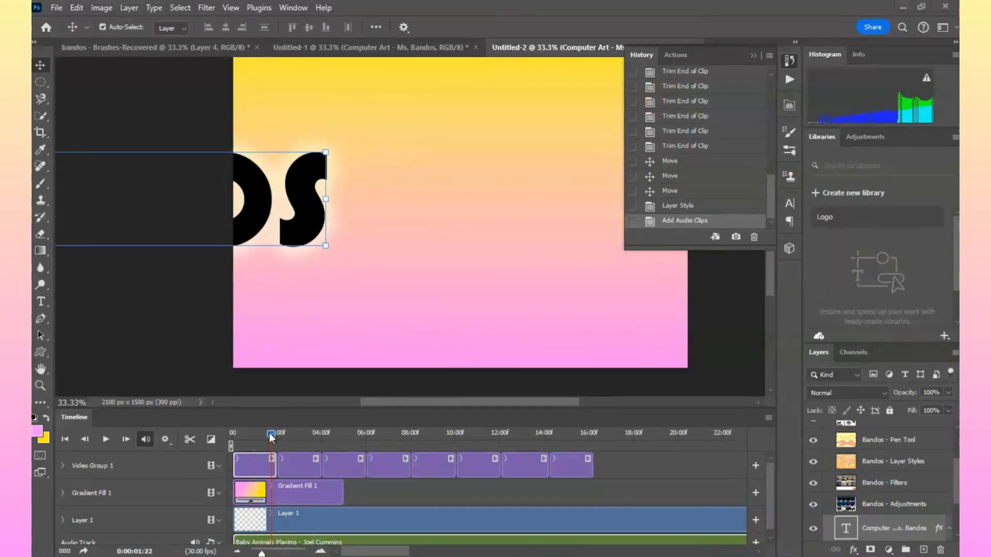
Start a Render Video export and name the file with the artist's surname followed by " - Motion Graphics Workspace"
click(58, 7)
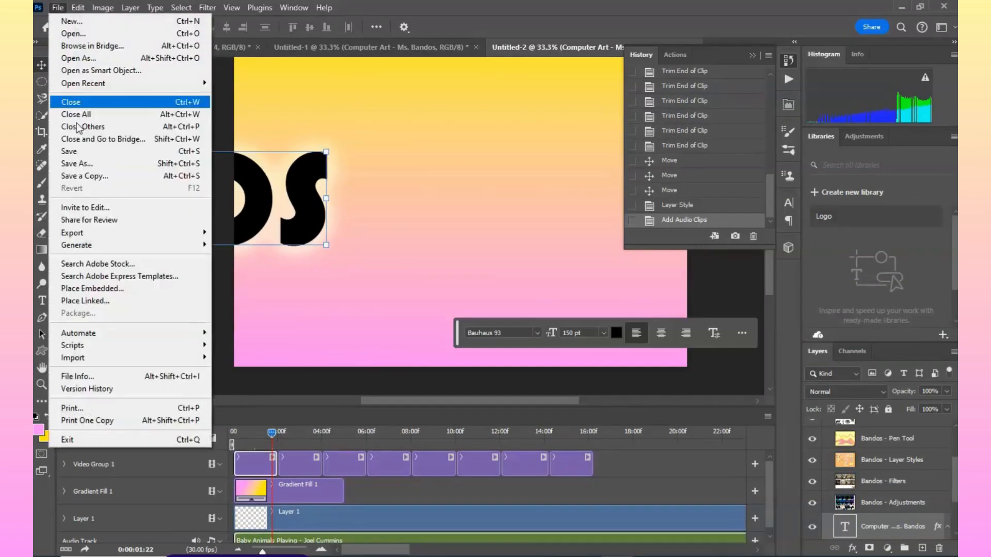
mouse_move(126, 234)
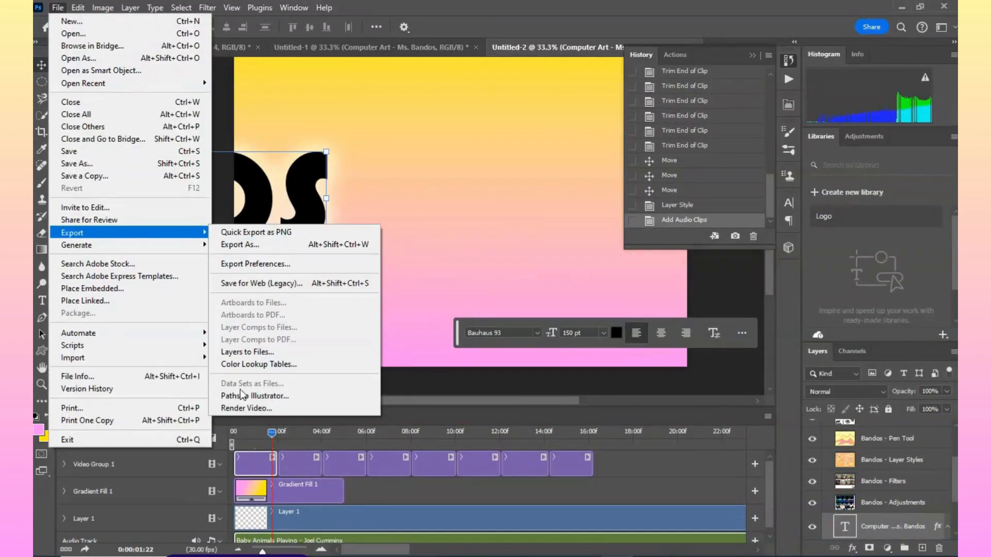
click(247, 409)
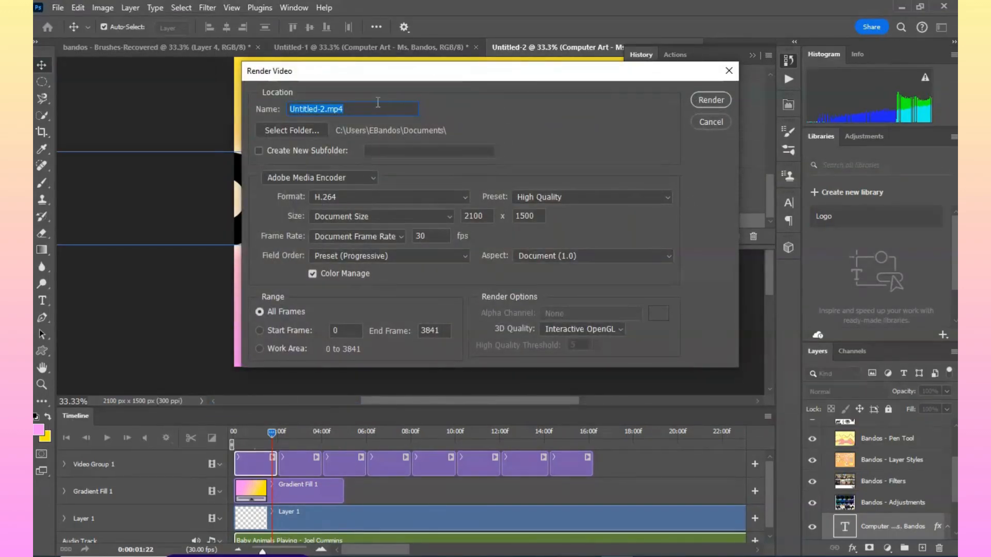
text(Bo)
text(ndos)
text( - )
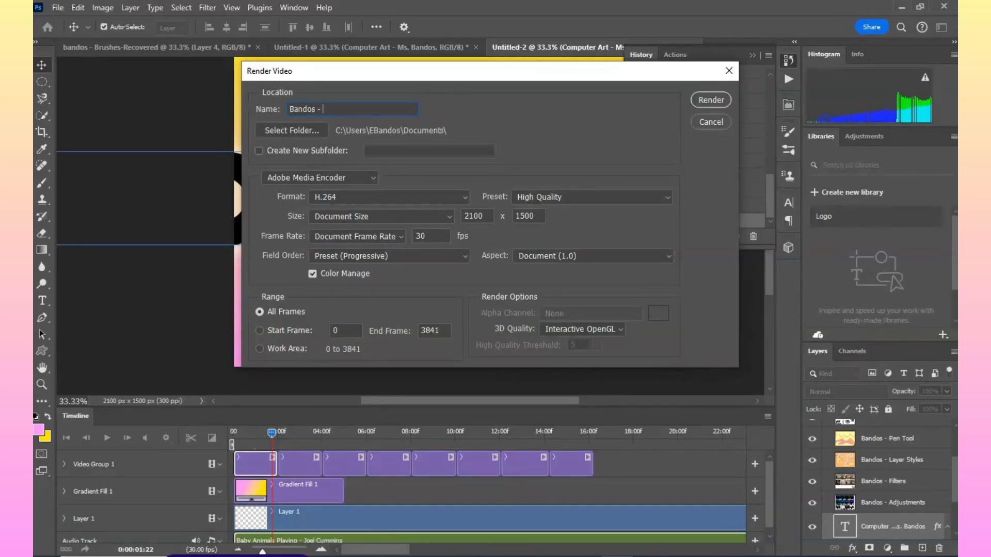
text(Motion Graphics Works)
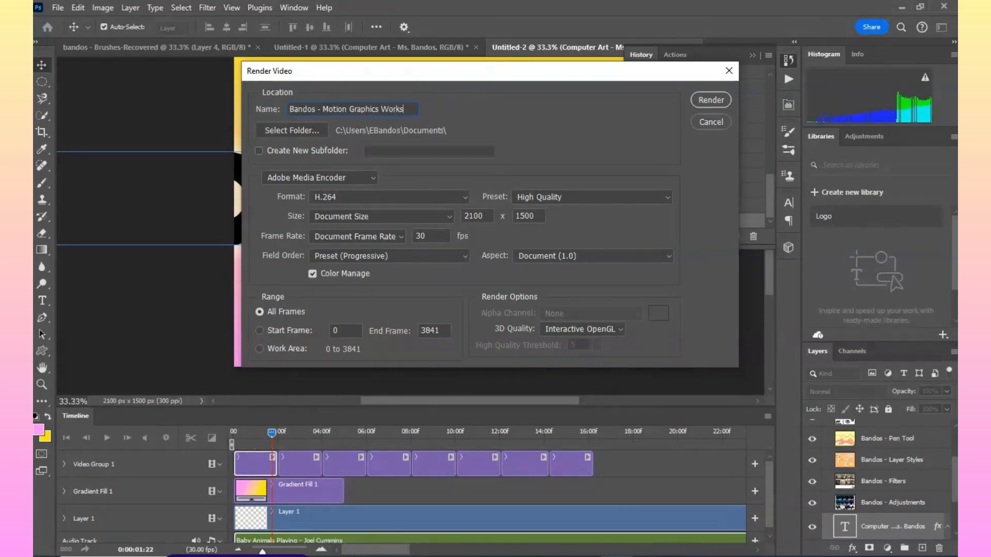
text(pace)
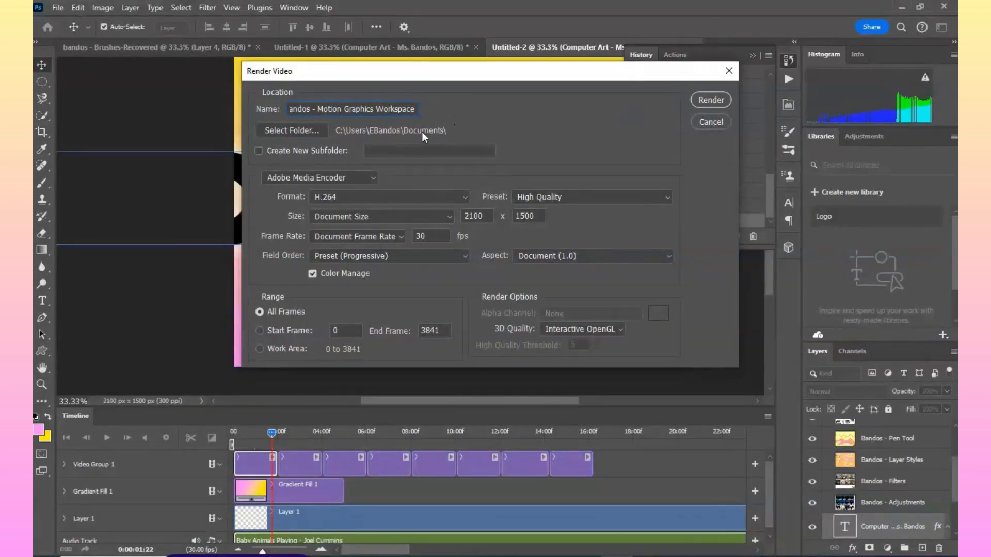
Set the render destination to the "photoshop bootcamp" folder inside the Photoshop folder of My Drive on Google Drive
click(293, 129)
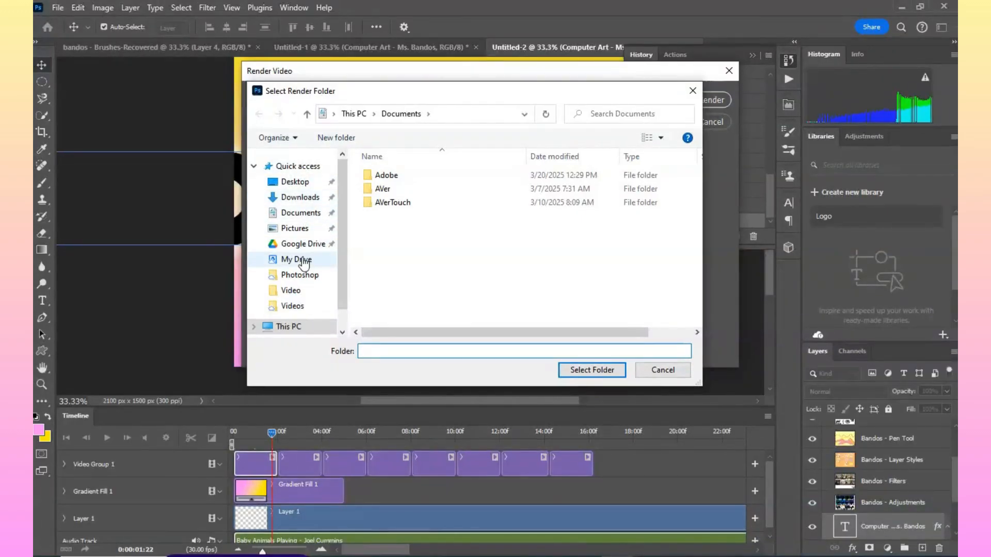
click(302, 244)
double_click(398, 176)
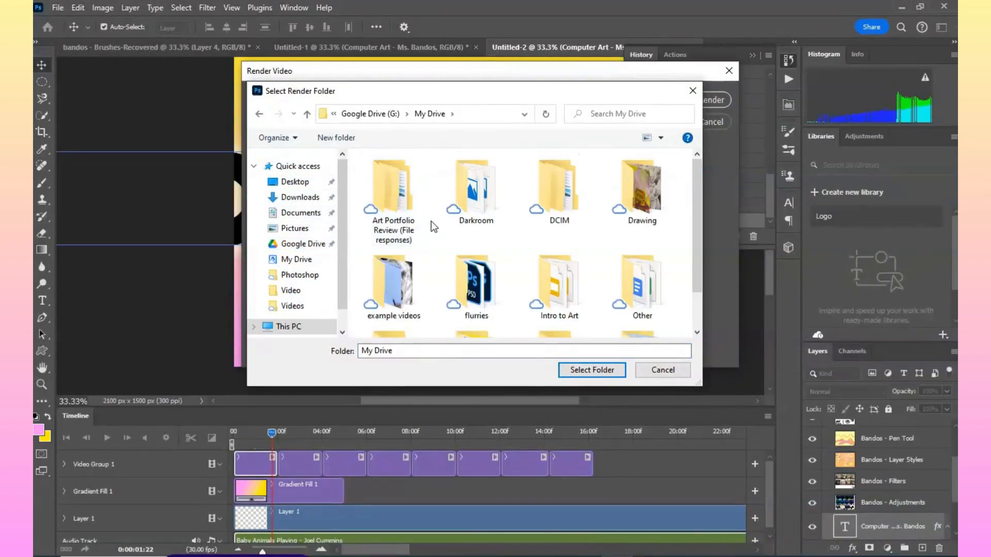
scroll(449, 248, down, 2)
double_click(471, 291)
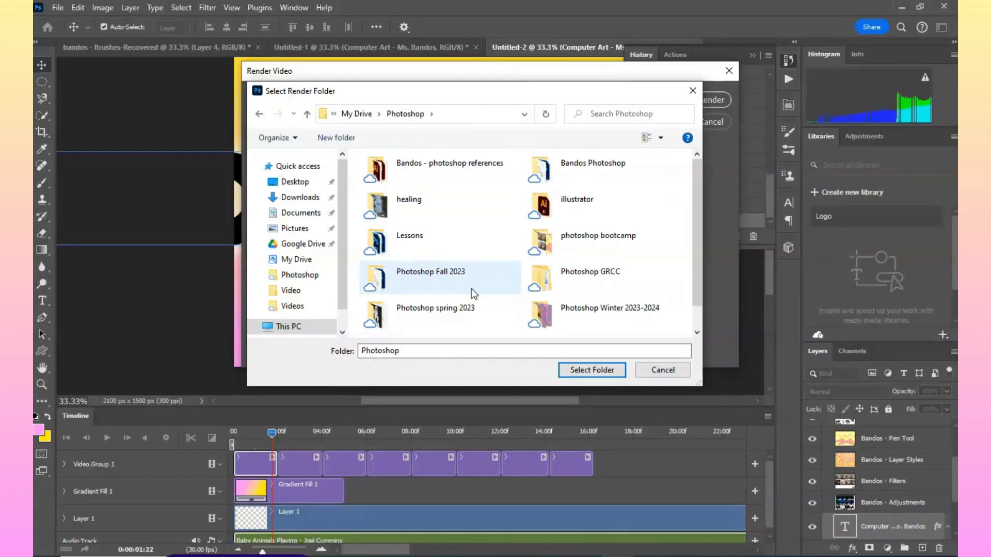
double_click(600, 244)
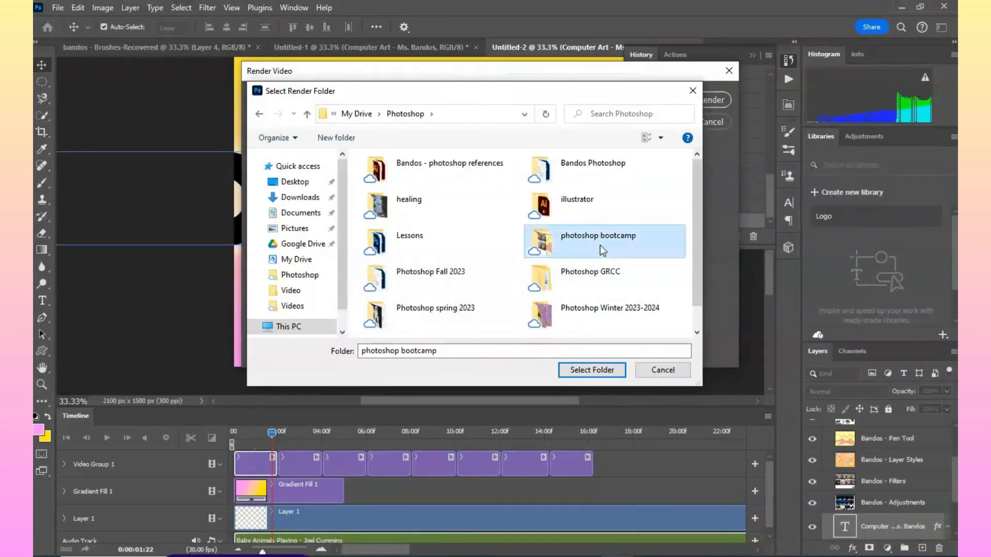
click(592, 375)
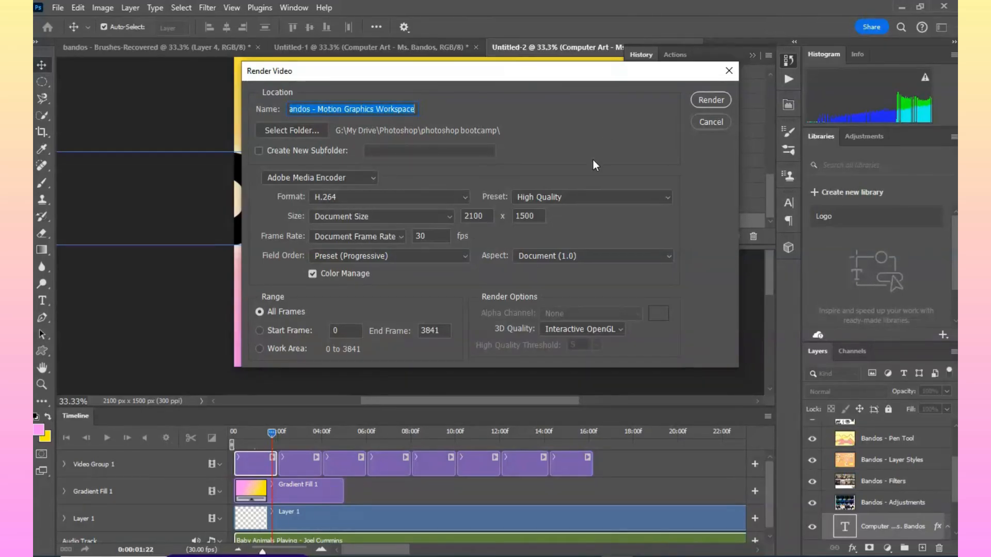
Check the format choices, keep H.264, render the video, and return to the start of the rendered file in VLC media player
click(461, 197)
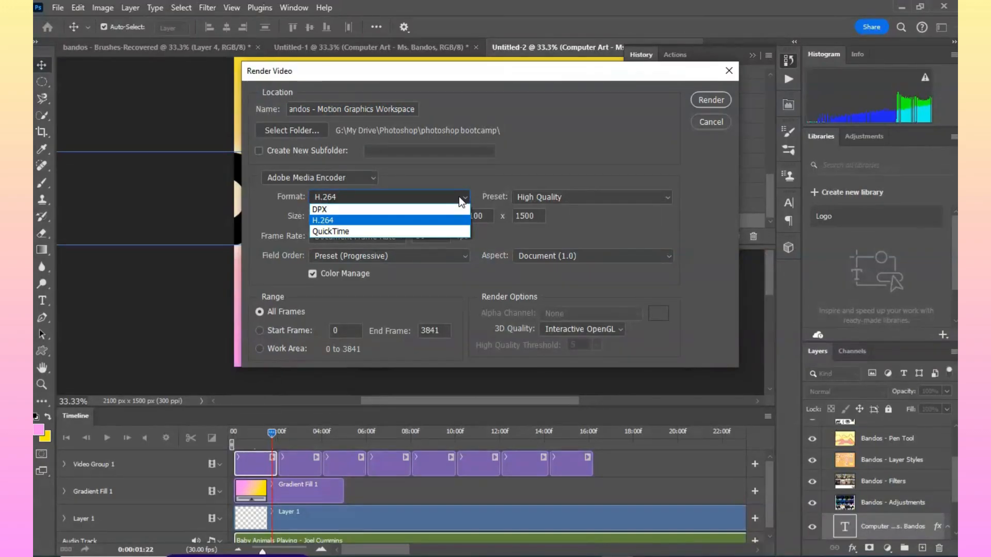
click(459, 197)
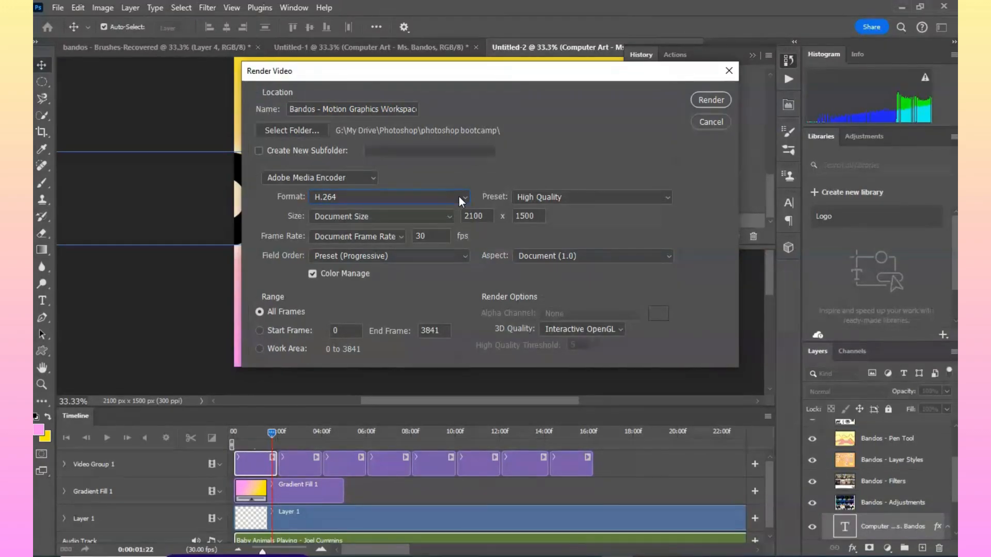
click(715, 103)
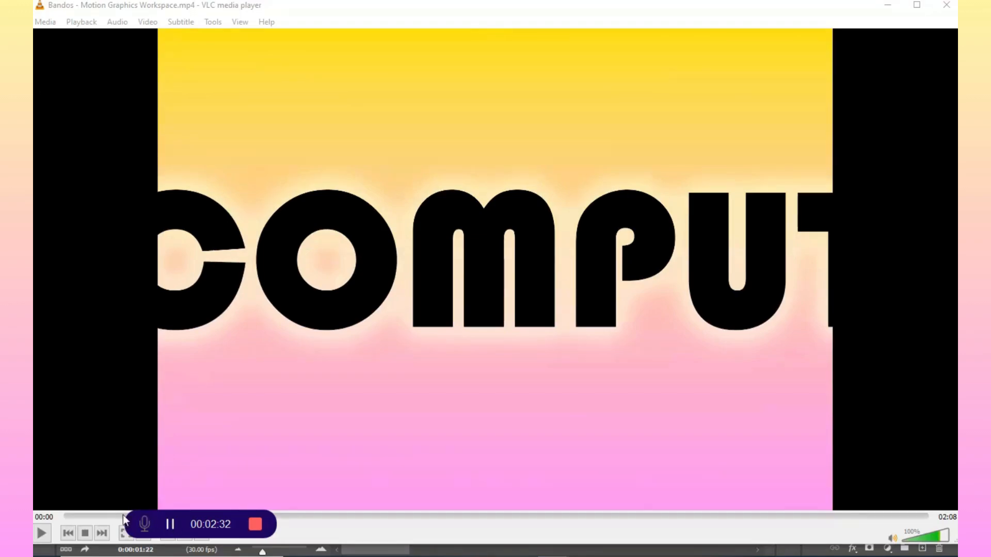
click(63, 517)
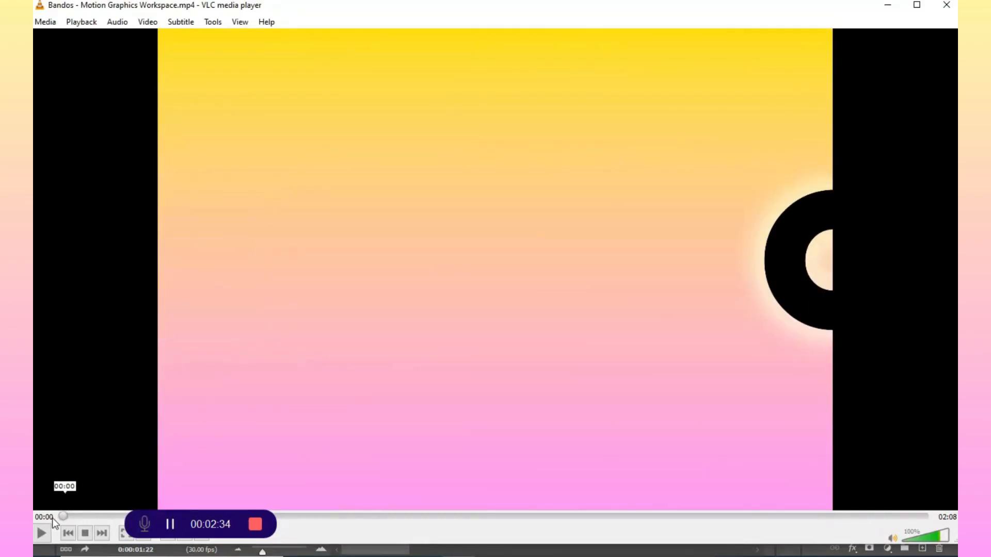
Play the opening of the rendered video, check how it continues past the slideshow, and pause playback
click(42, 532)
click(43, 534)
click(41, 535)
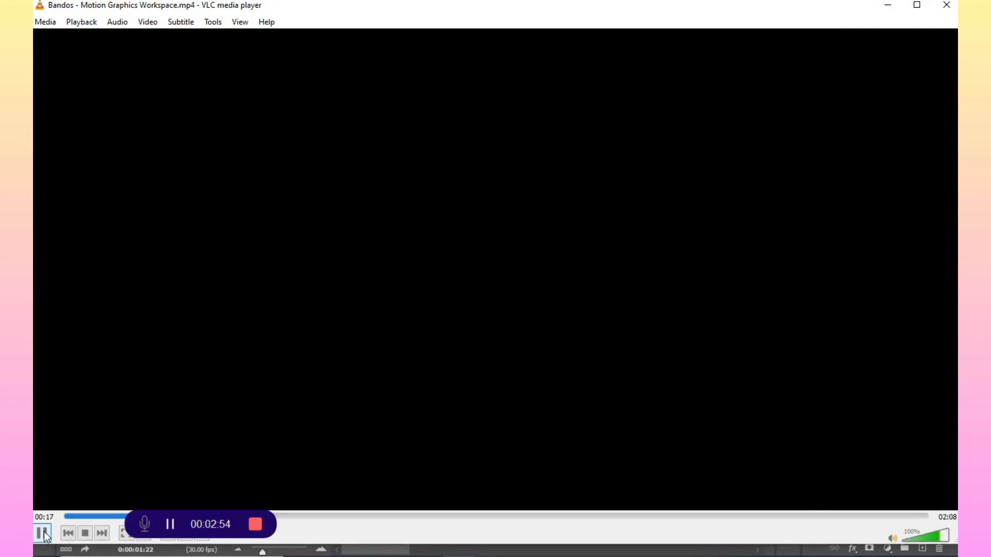
click(42, 533)
drag(163, 525, 222, 411)
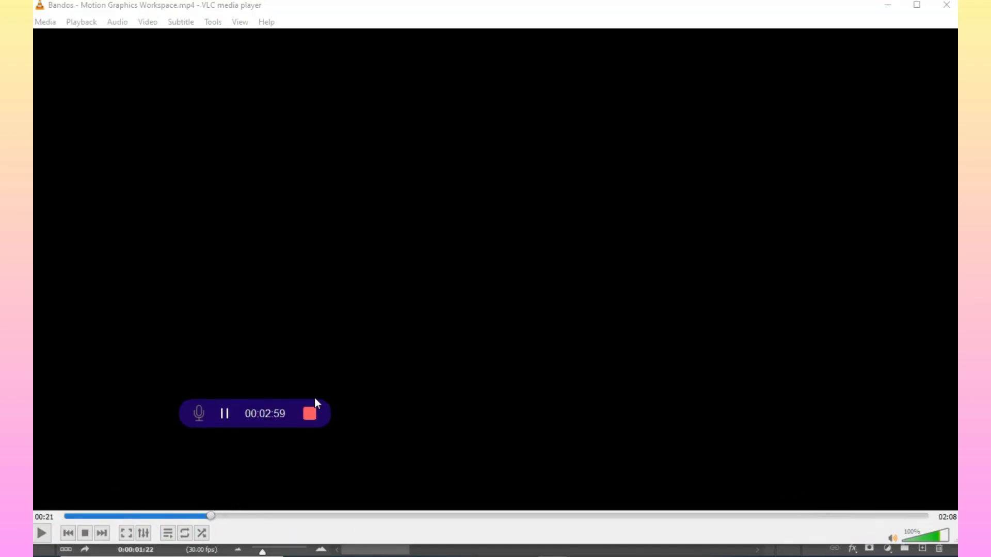
Switch back to Photoshop and shorten the "Baby Animals Playing" audio clip to just past the end of the last artwork clip
click(480, 556)
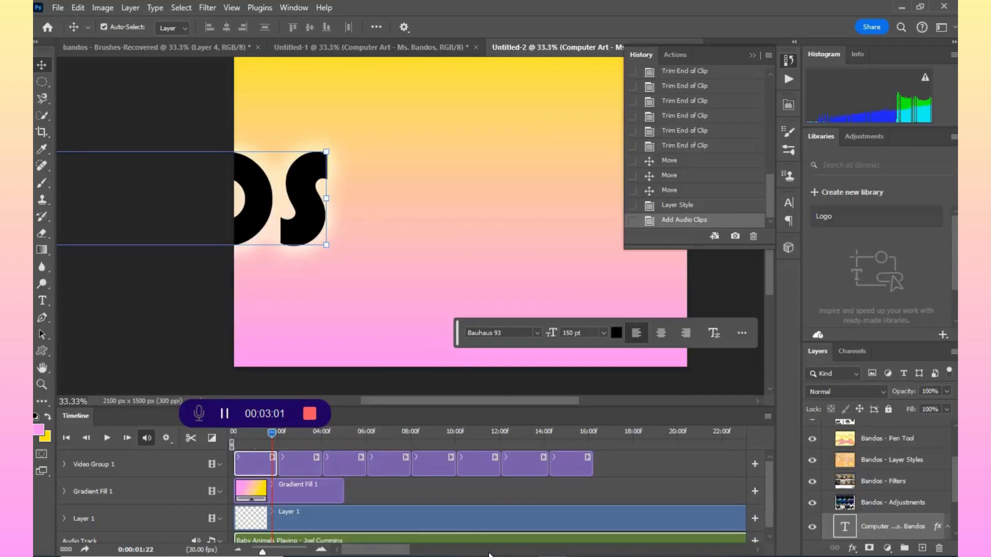
scroll(410, 510, down, 1)
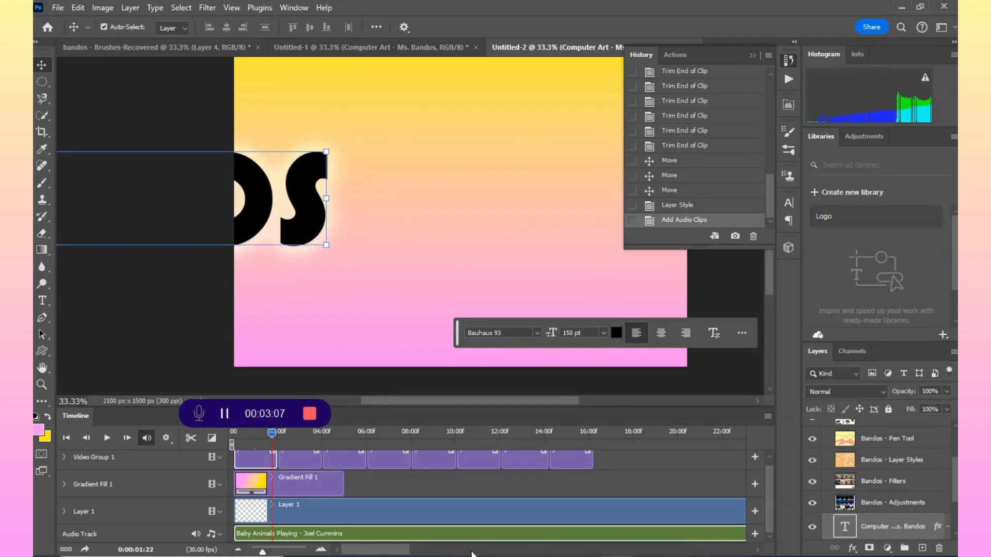
drag(390, 549, 728, 550)
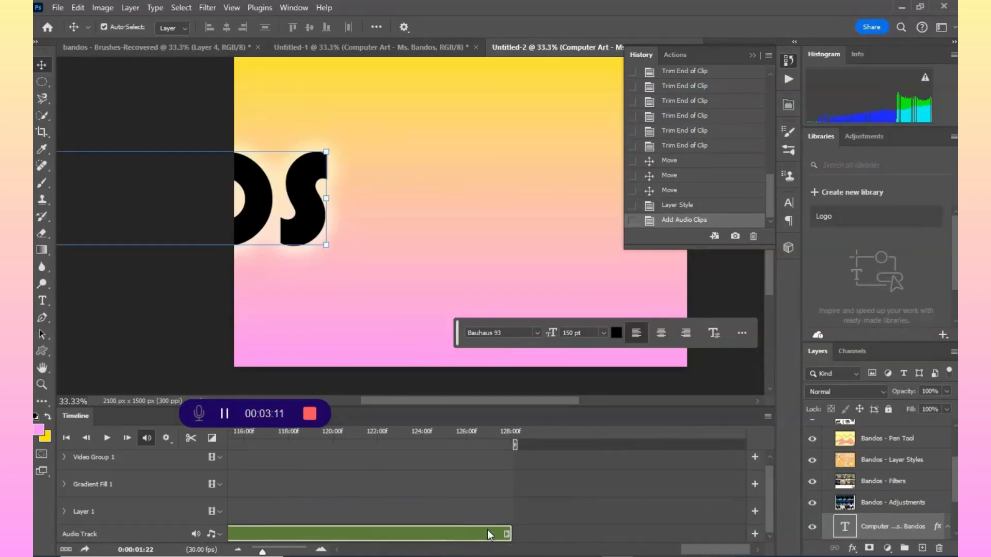
drag(507, 534, 318, 534)
Delete the blank Layer 1 that extends past the slideshow in the timeline
click(531, 506)
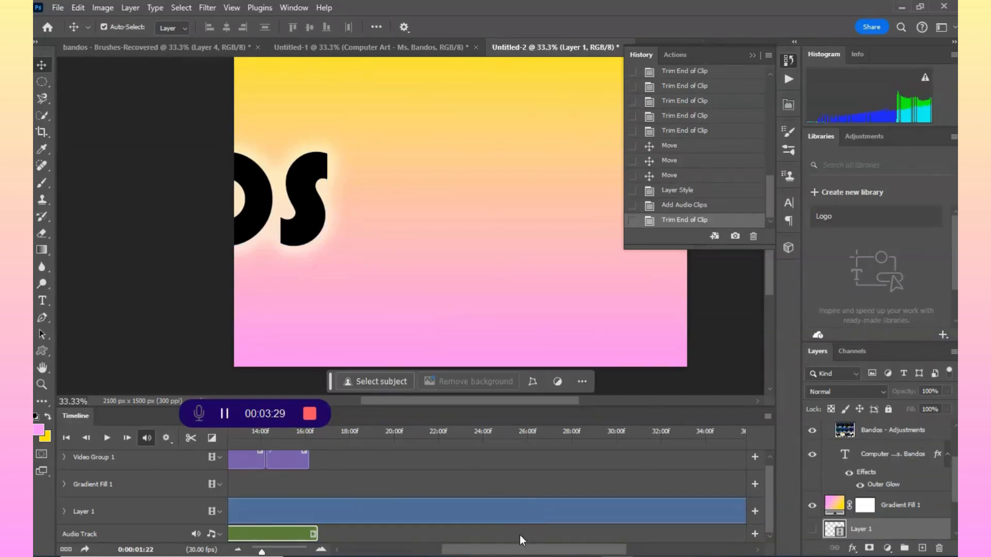
drag(507, 554, 575, 556)
drag(652, 516, 302, 513)
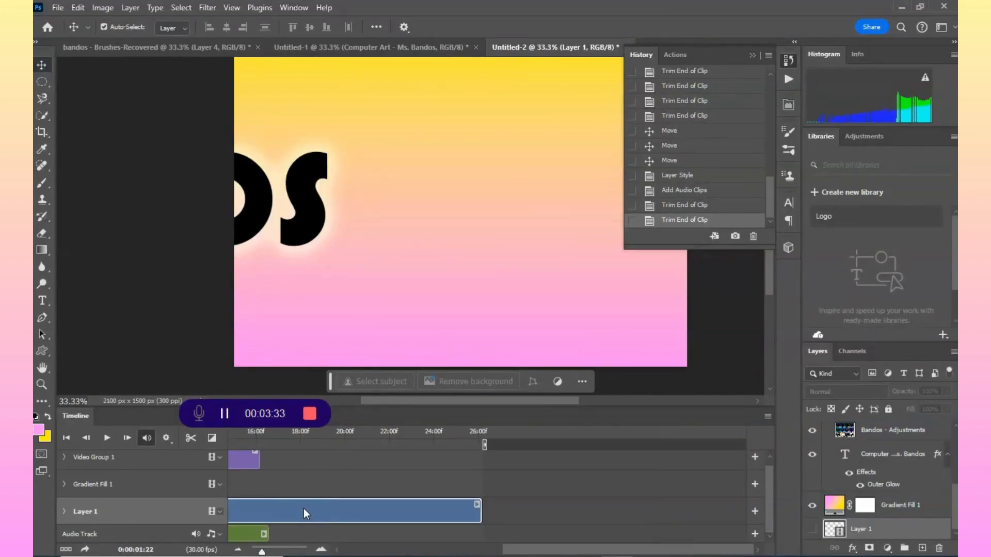
key(Delete)
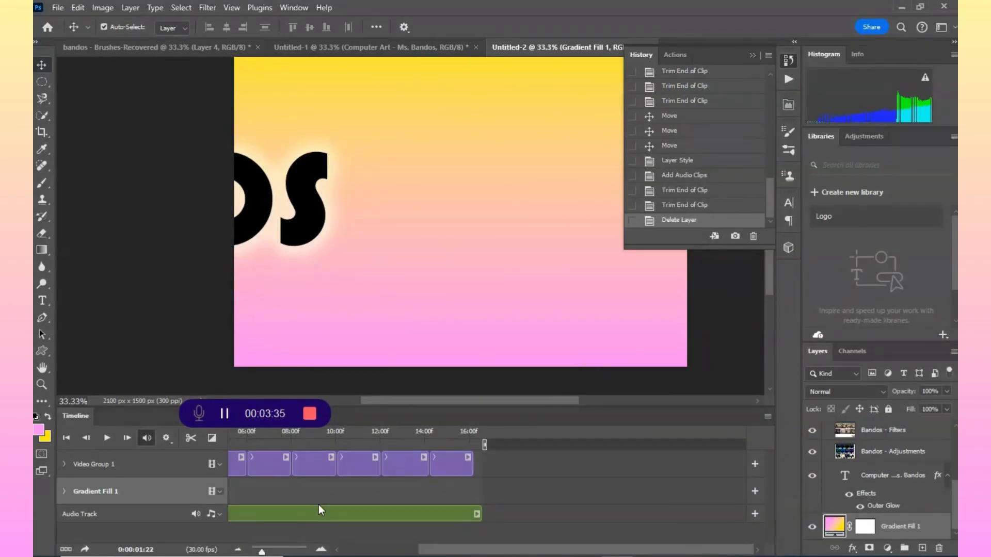
Trim the end of the audio clip to line up exactly with the end of the last artwork clip
drag(459, 552, 383, 552)
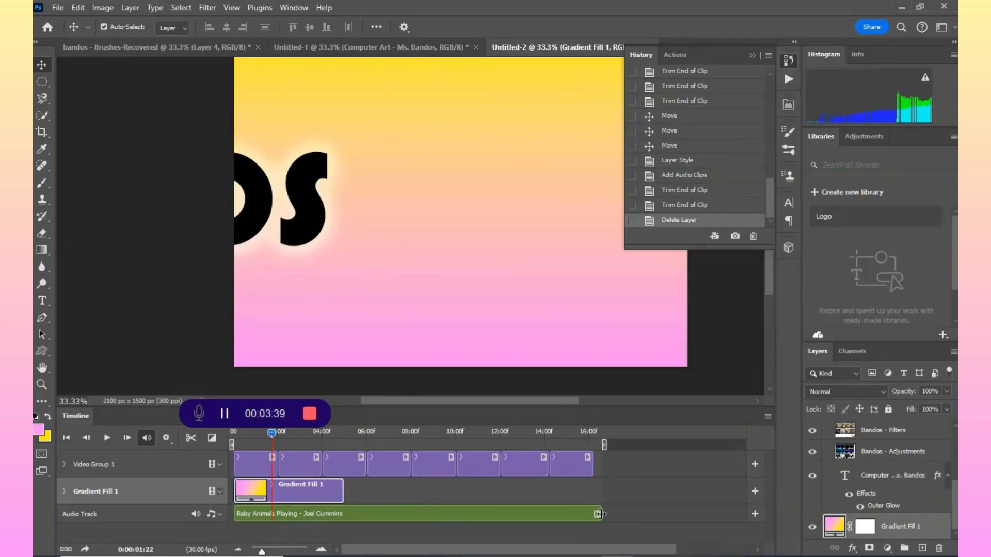
drag(598, 514, 592, 513)
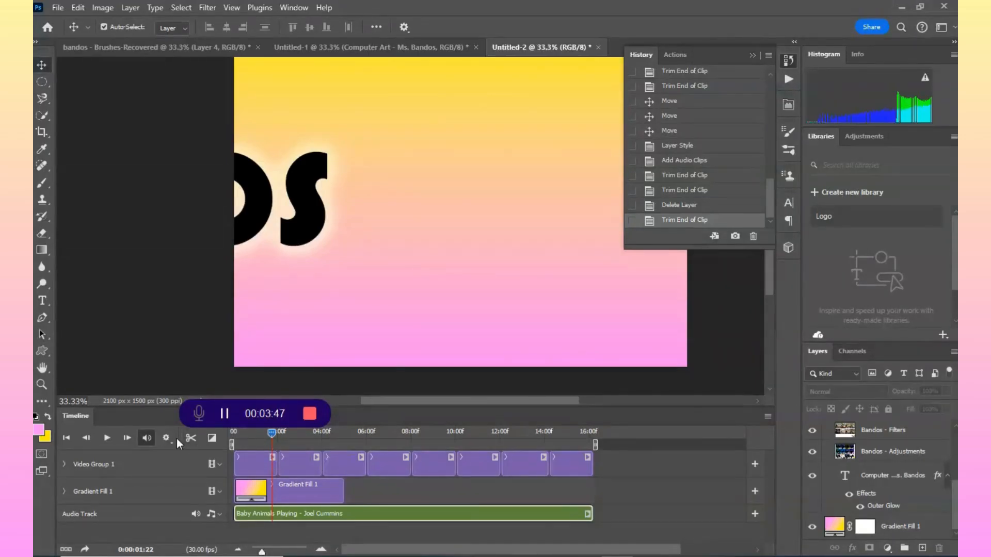
Extend the title text clip to about 3 seconds and move its final Transform keyframe to the clip's new end
click(64, 465)
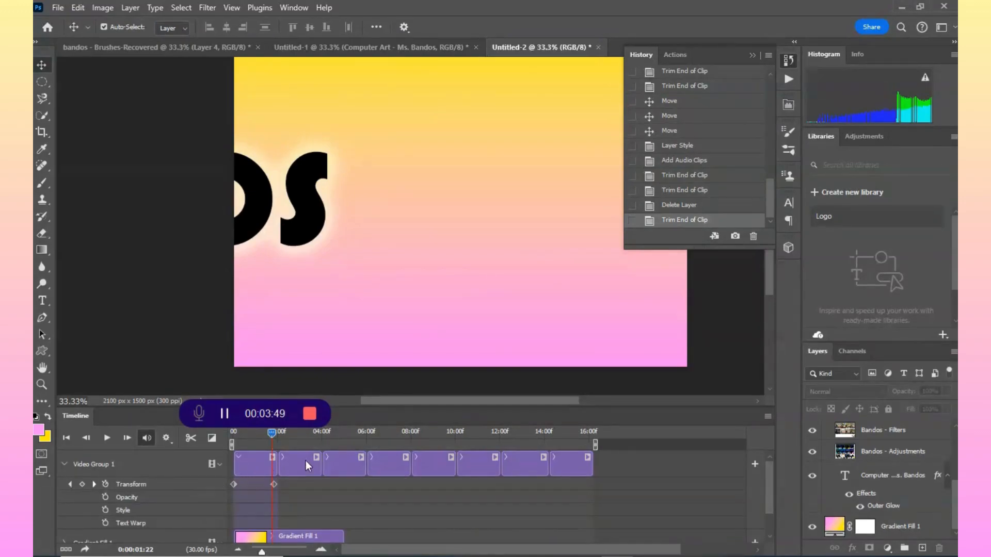
drag(278, 466, 302, 484)
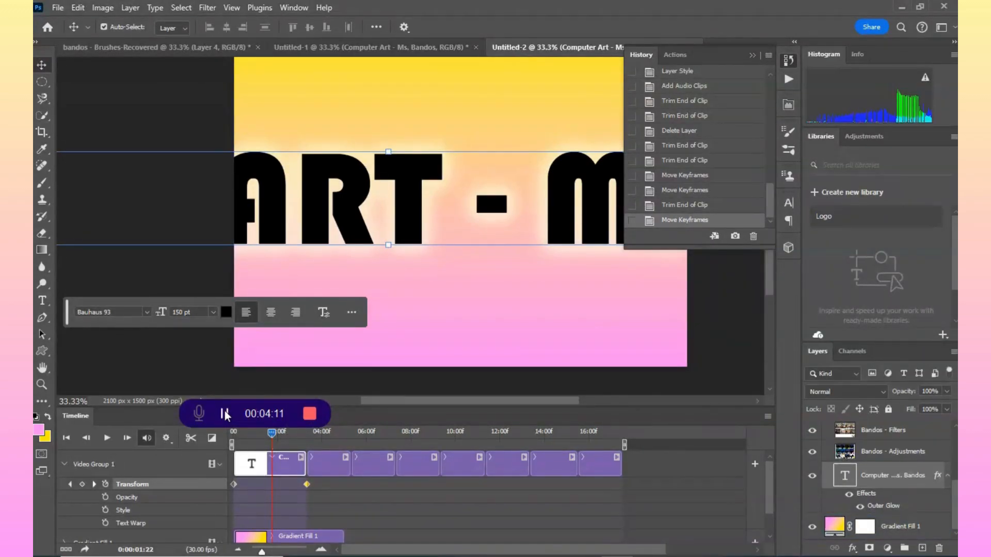
click(306, 411)
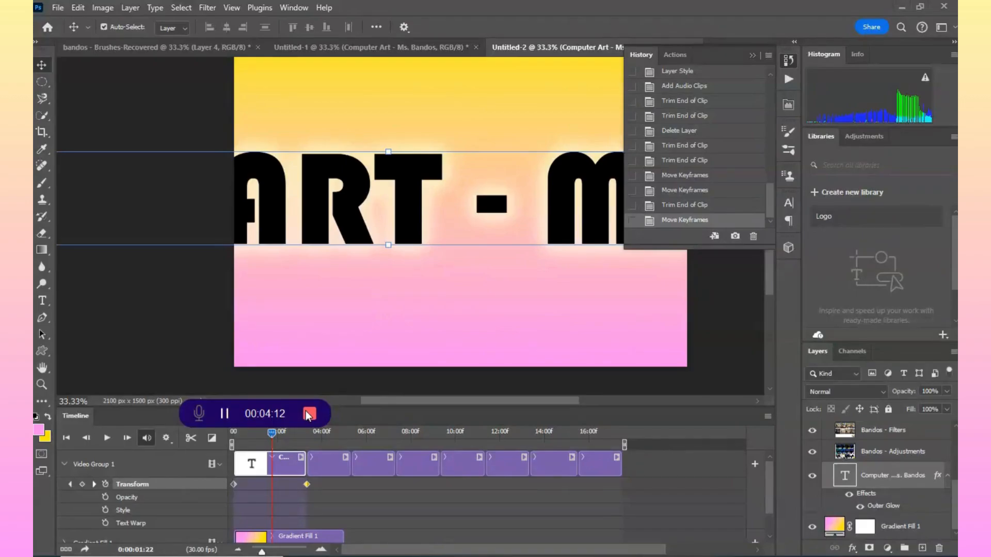